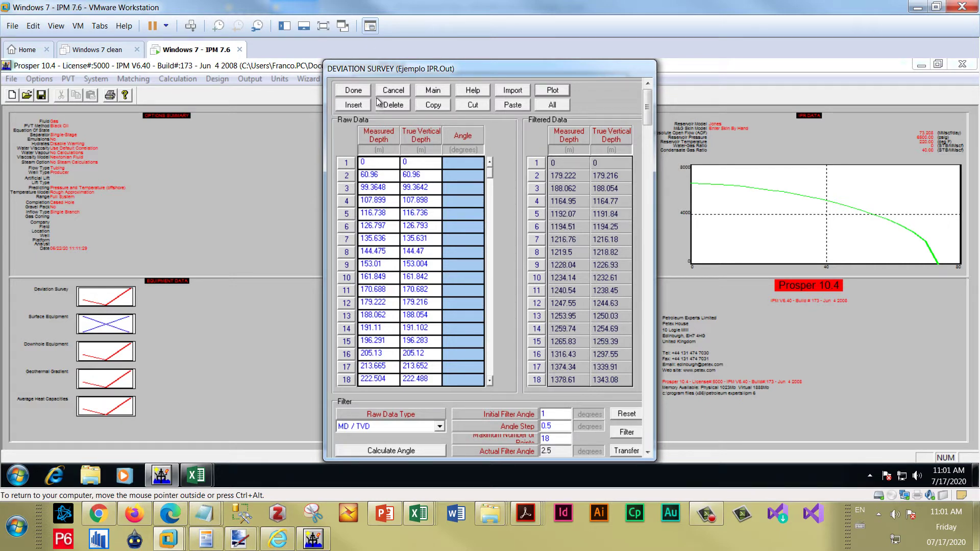
- Delete all raw measured and true vertical depth rows in the deviation survey filter and accept the empty table
{"action": "left_click", "coordinate": [552, 104]}
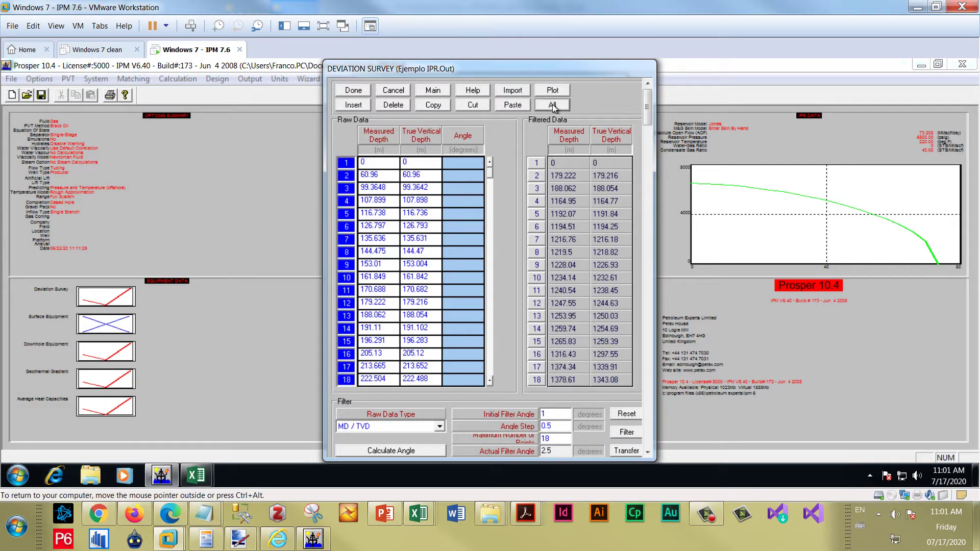
{"action": "left_click", "coordinate": [393, 105]}
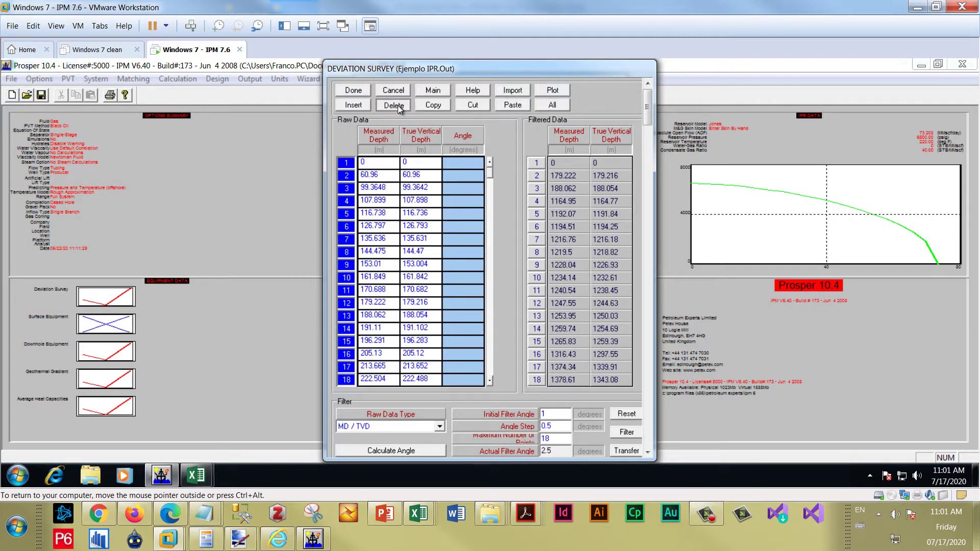
{"action": "left_click", "coordinate": [353, 90]}
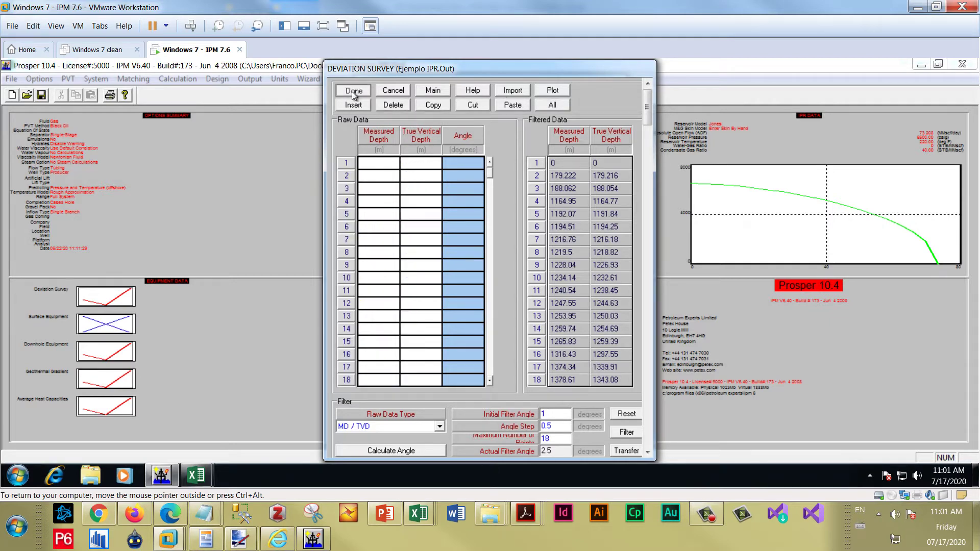
{"action": "left_click", "coordinate": [382, 115]}
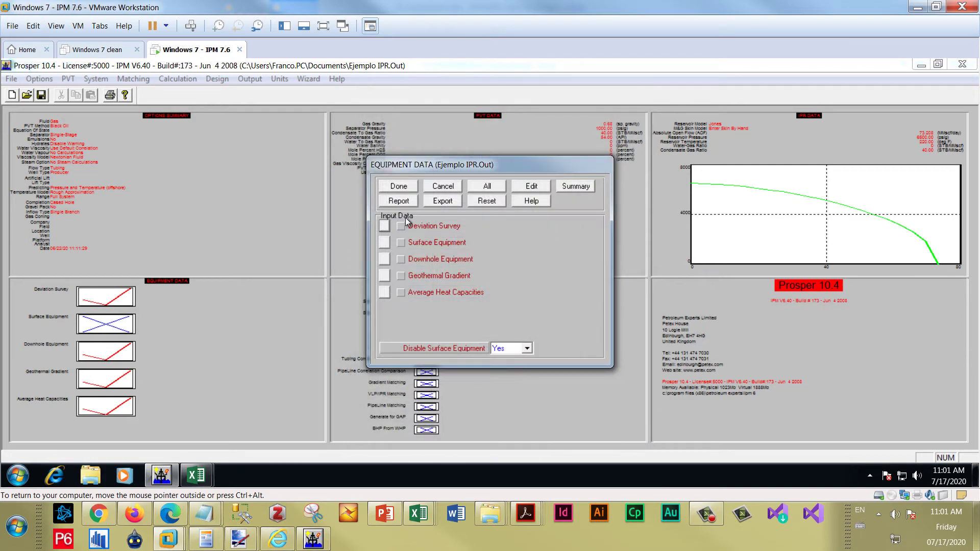
- Check the deviation survey and its raw filter data, and leave the equipment data without accepting it
{"action": "left_click", "coordinate": [384, 226]}
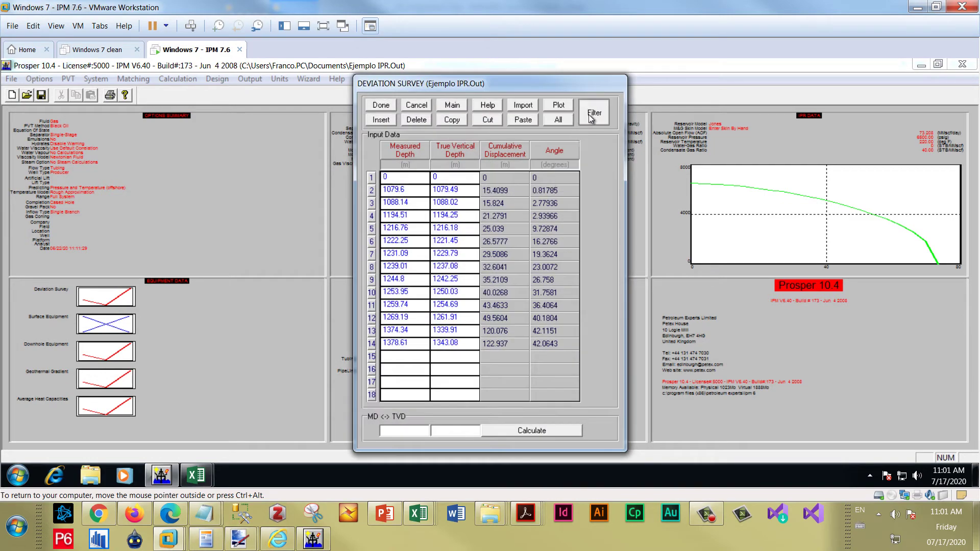
{"action": "left_click", "coordinate": [589, 114]}
{"action": "left_click", "coordinate": [358, 90]}
{"action": "left_click", "coordinate": [443, 107]}
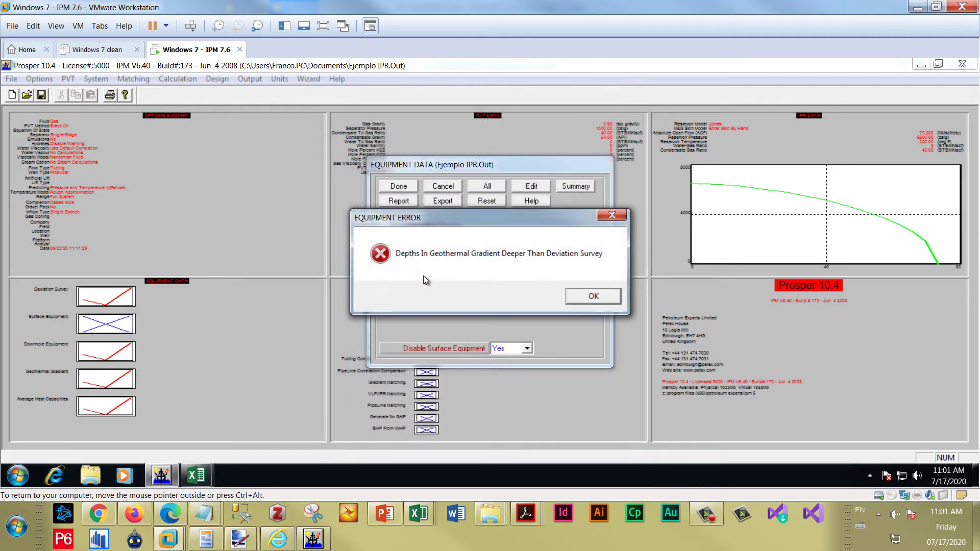
{"action": "left_click", "coordinate": [580, 295]}
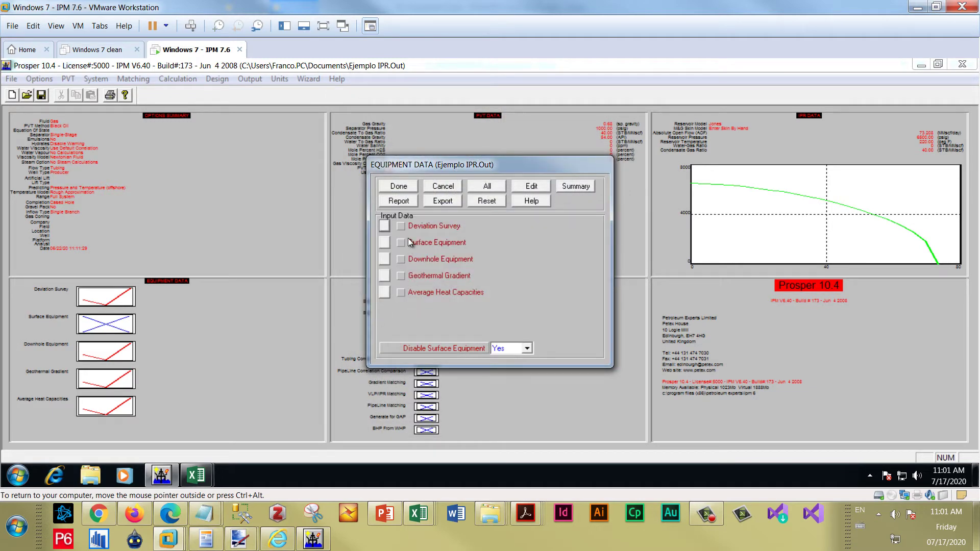
{"action": "left_click", "coordinate": [444, 187]}
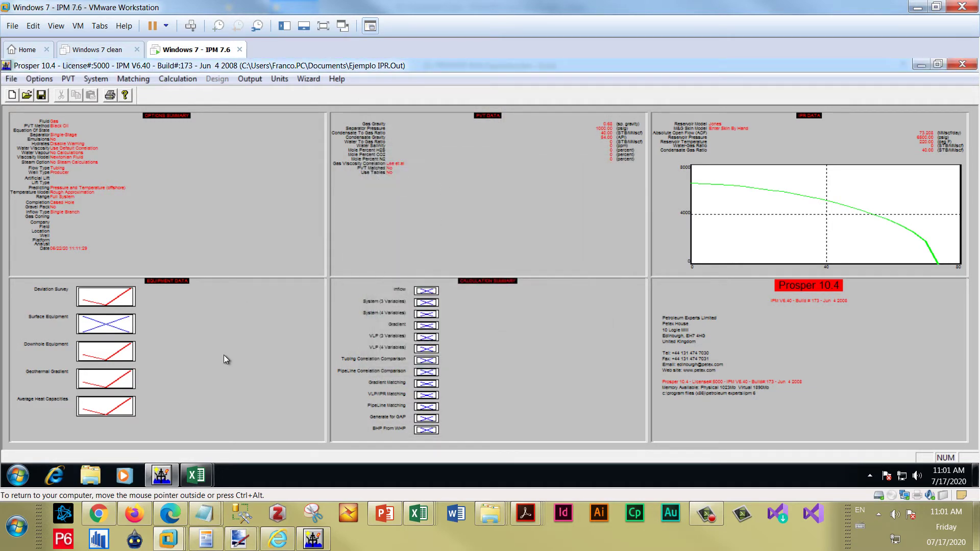
- Switch to the "01. Equipment Data - PROSPER_OpenServer" workbook in Excel and export the raw well deviation survey
{"action": "left_click", "coordinate": [204, 474]}
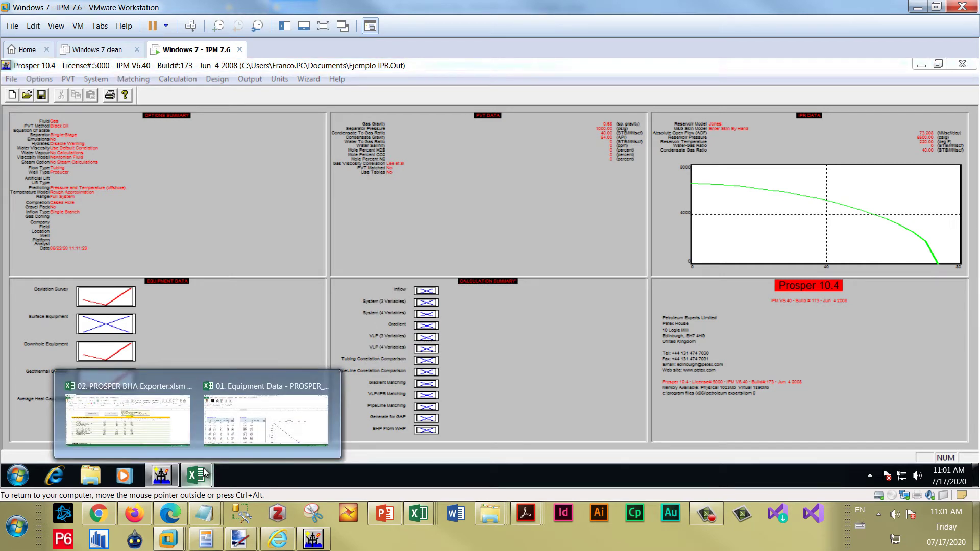
{"action": "left_click", "coordinate": [259, 421]}
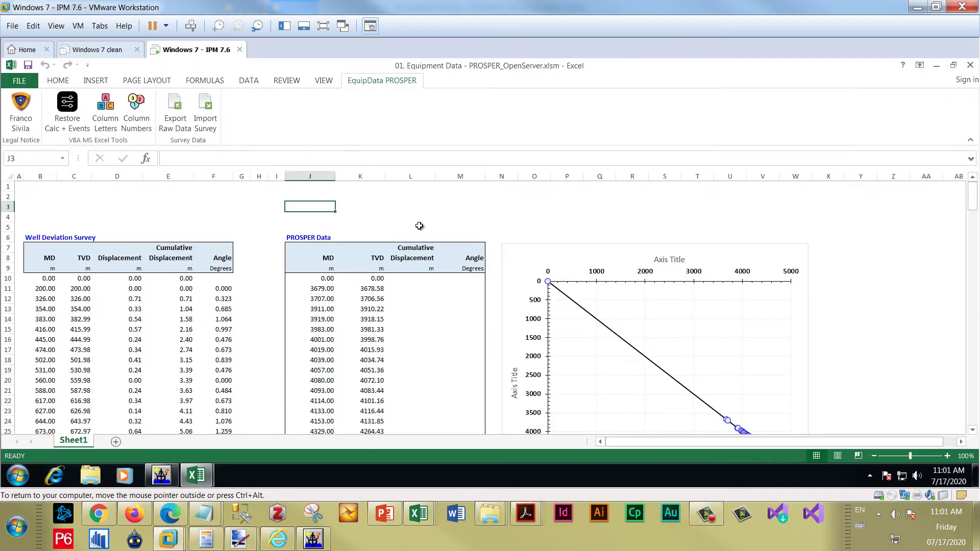
{"action": "left_click", "coordinate": [418, 217]}
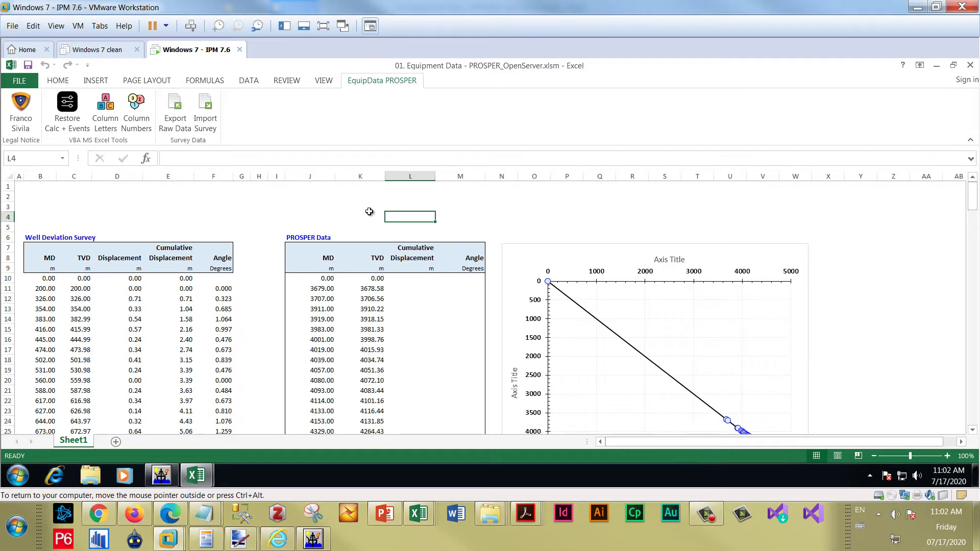
{"action": "left_click", "coordinate": [309, 199]}
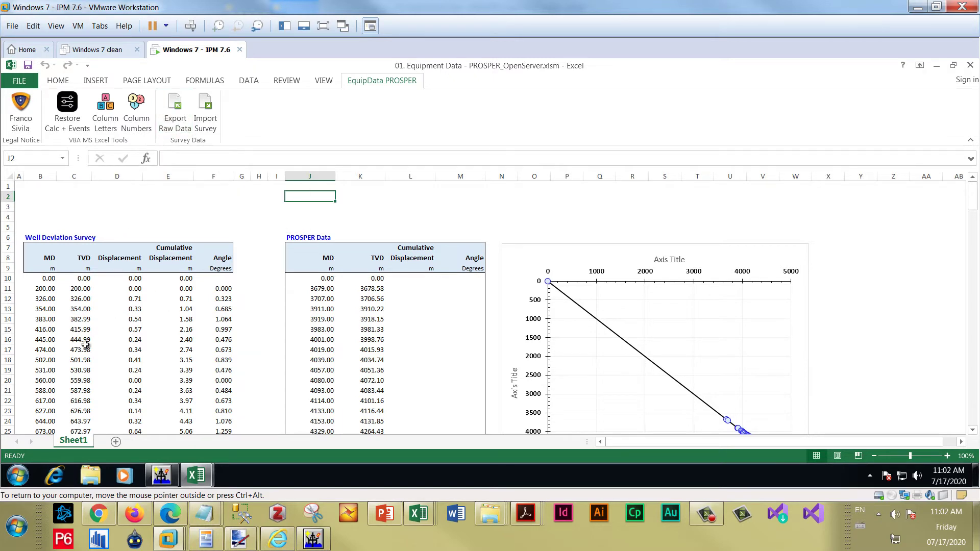
{"action": "left_click", "coordinate": [173, 98]}
- Switch to PROSPER, filter the exported raw deviation survey with an initial filter angle of 2 degrees, and accept the survey
{"action": "left_click", "coordinate": [172, 476]}
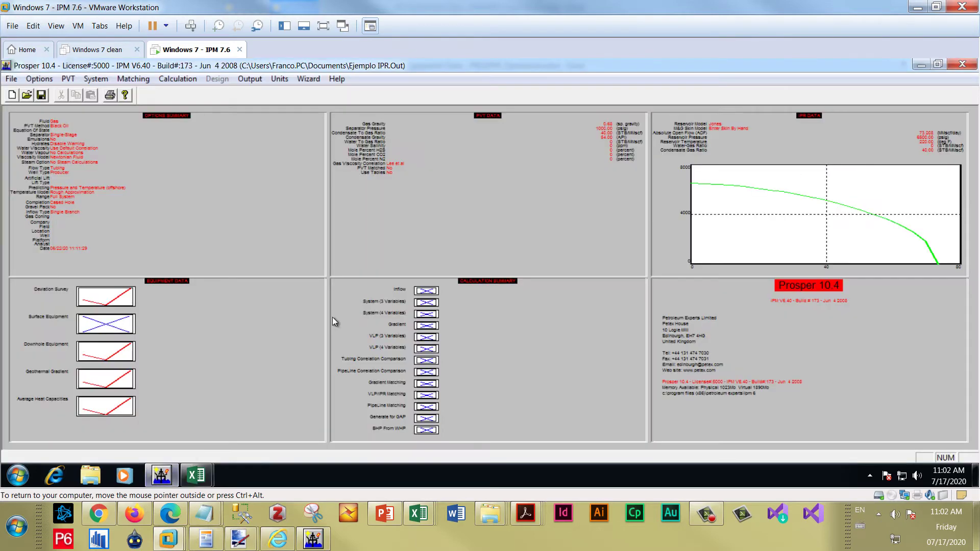
{"action": "left_click", "coordinate": [206, 332]}
{"action": "left_click", "coordinate": [388, 225]}
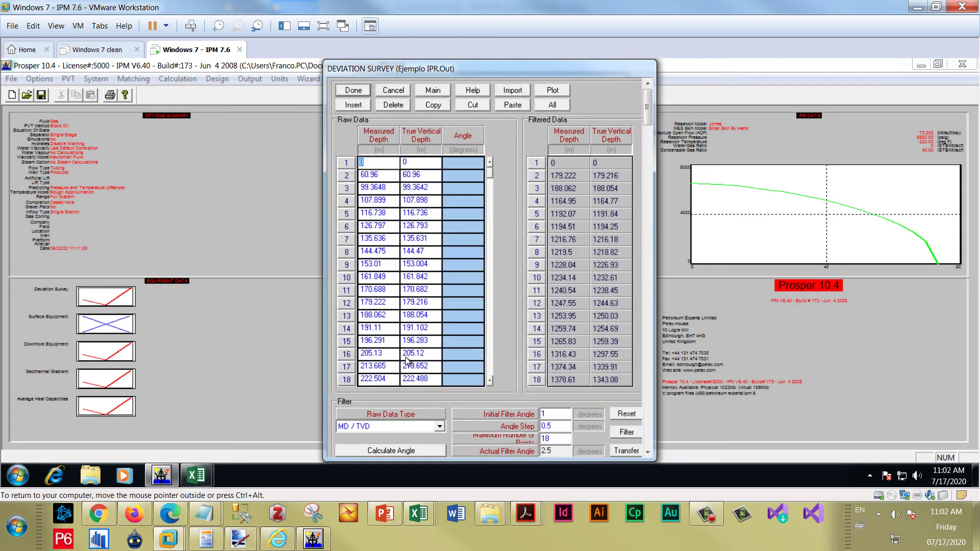
{"action": "left_click", "coordinate": [627, 437]}
{"action": "key", "text": "shift+Tab"}
{"action": "type", "text": "2"}
{"action": "left_click", "coordinate": [617, 429]}
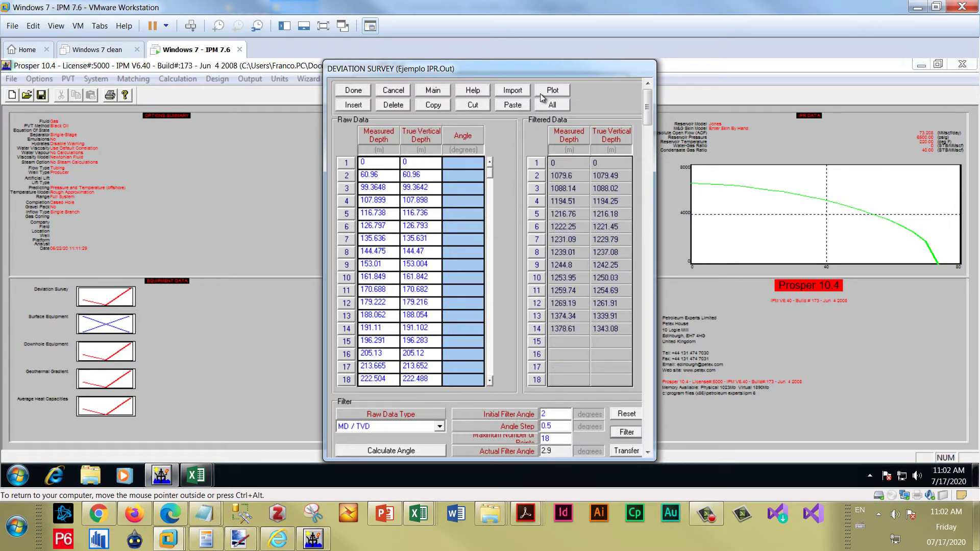
{"action": "left_click", "coordinate": [358, 90]}
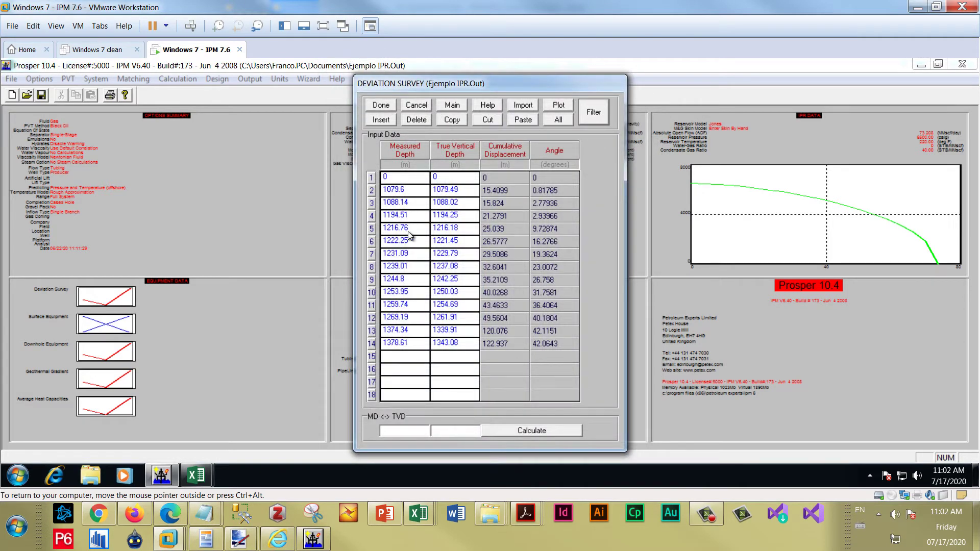
{"action": "left_click", "coordinate": [381, 104]}
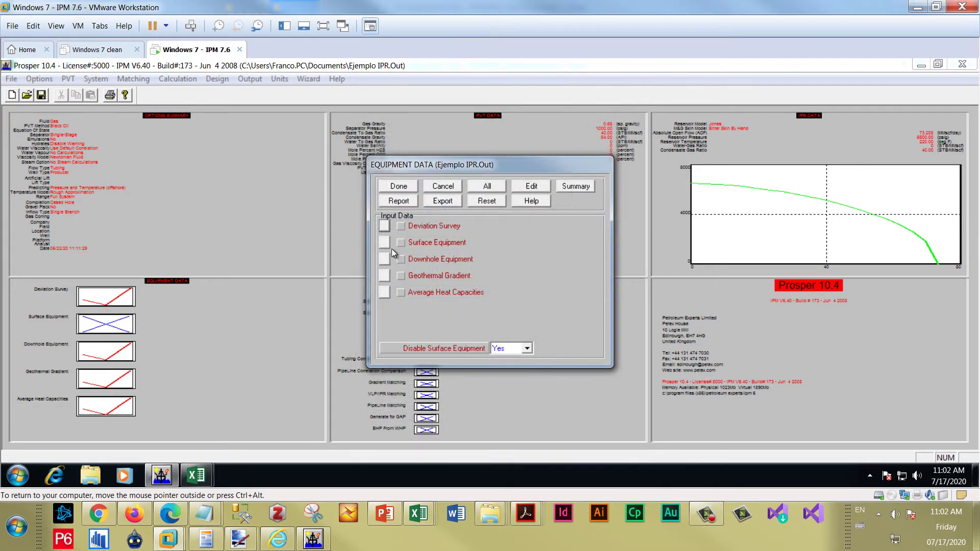
- In the Excel equipment data workbook, clear the MD and TVD values under PROSPER Data and import the filtered survey
{"action": "mouse_move", "coordinate": [196, 475]}
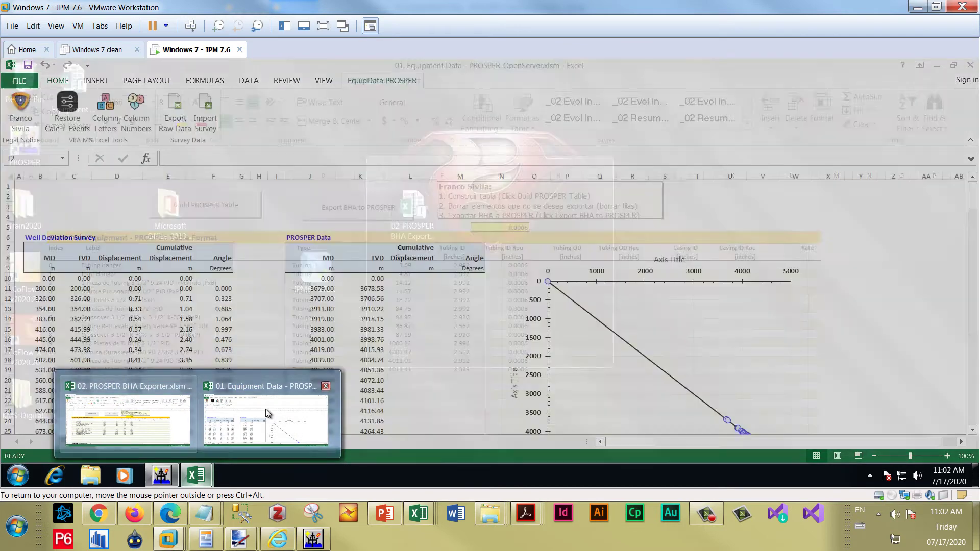
{"action": "left_click", "coordinate": [265, 411]}
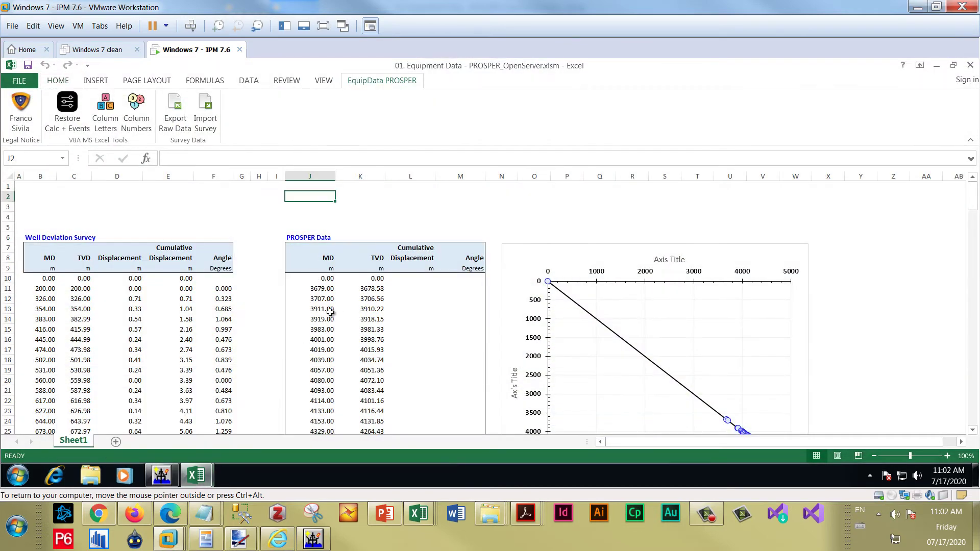
{"action": "left_click", "coordinate": [353, 327]}
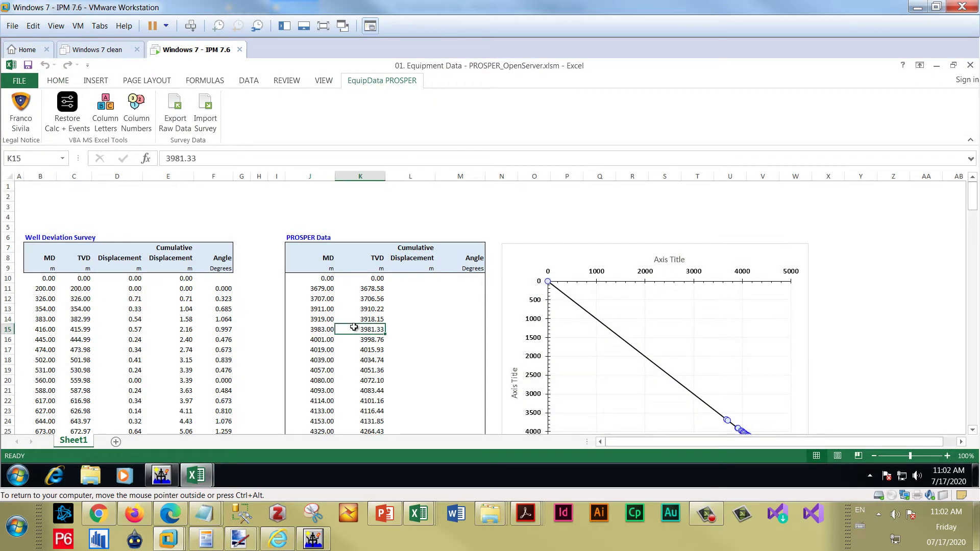
{"action": "scroll", "coordinate": [353, 327], "scroll_direction": "down", "scroll_amount": 3}
{"action": "scroll", "coordinate": [354, 327], "scroll_direction": "up", "scroll_amount": 2}
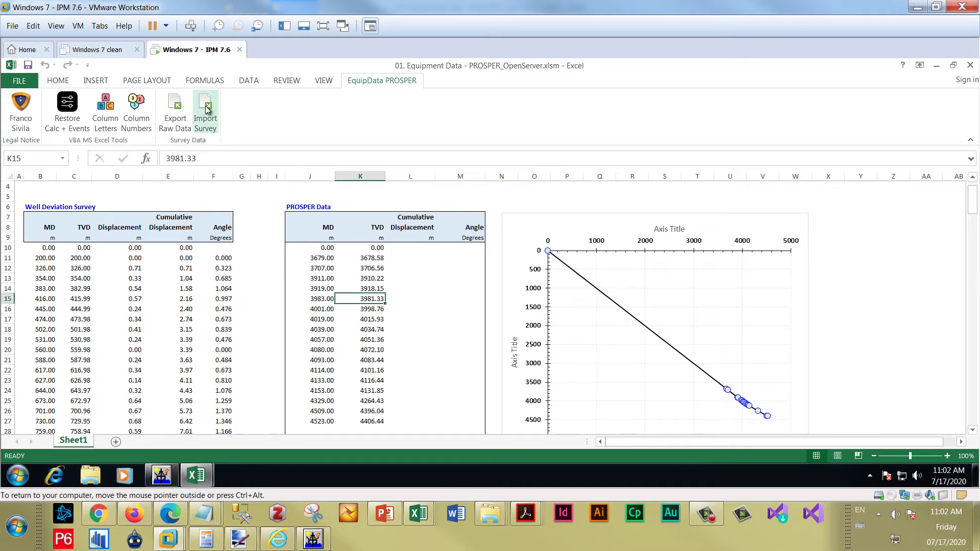
{"action": "left_click_drag", "start_coordinate": [327, 248], "coordinate": [378, 421]}
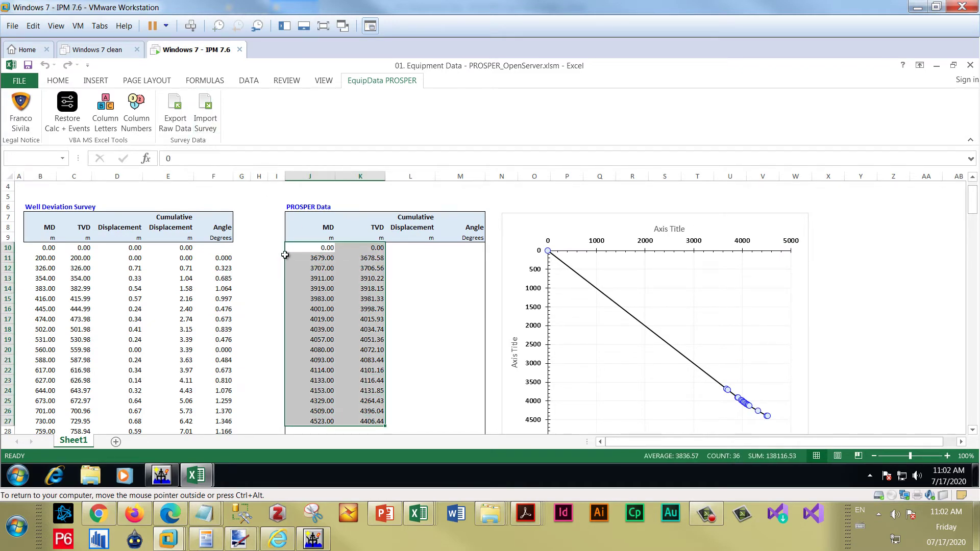
{"action": "key", "text": "Delete"}
{"action": "left_click", "coordinate": [259, 196]}
{"action": "left_click", "coordinate": [205, 115]}
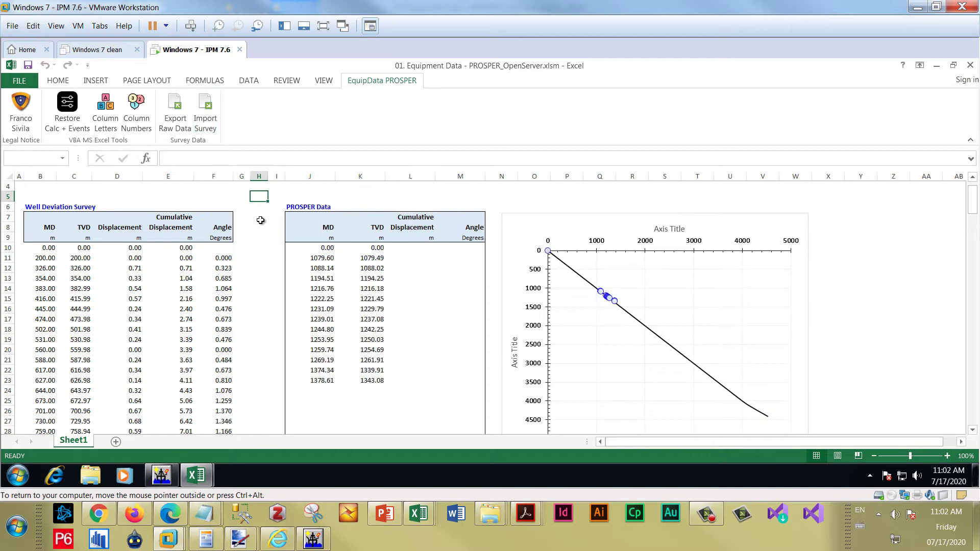
{"action": "left_click_drag", "start_coordinate": [326, 248], "coordinate": [376, 390]}
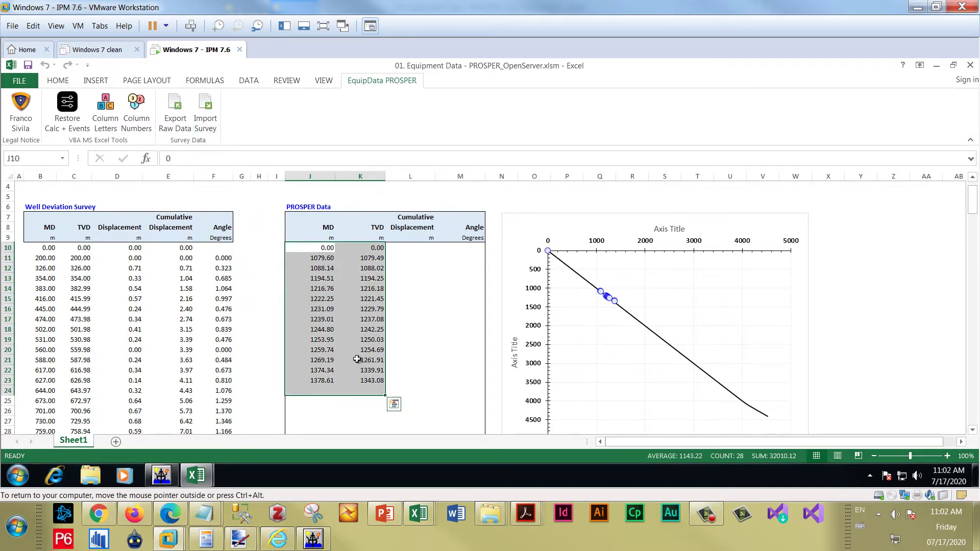
- Switch to PROSPER and examine the surface equipment table, including the types offered for its pipe and choke rows
{"action": "left_click", "coordinate": [161, 474]}
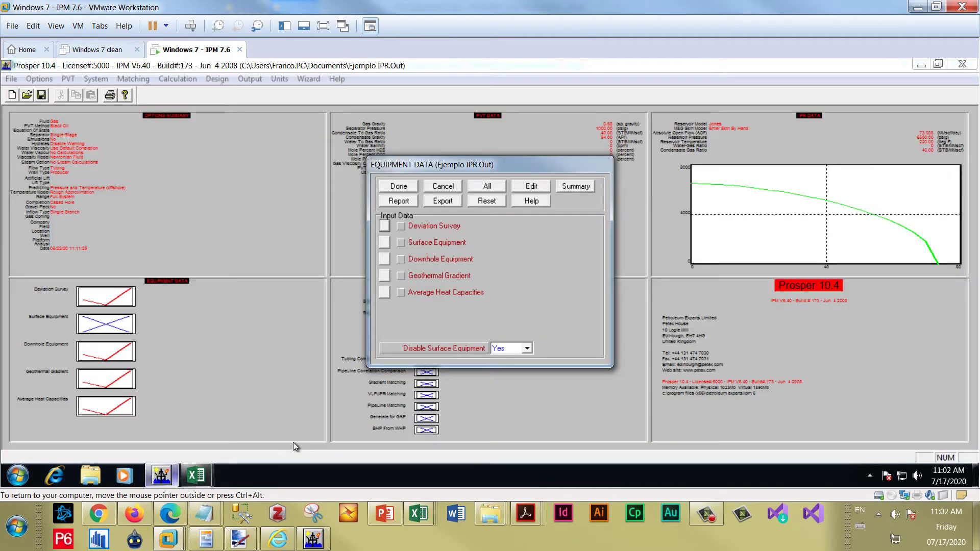
{"action": "left_click", "coordinate": [388, 245]}
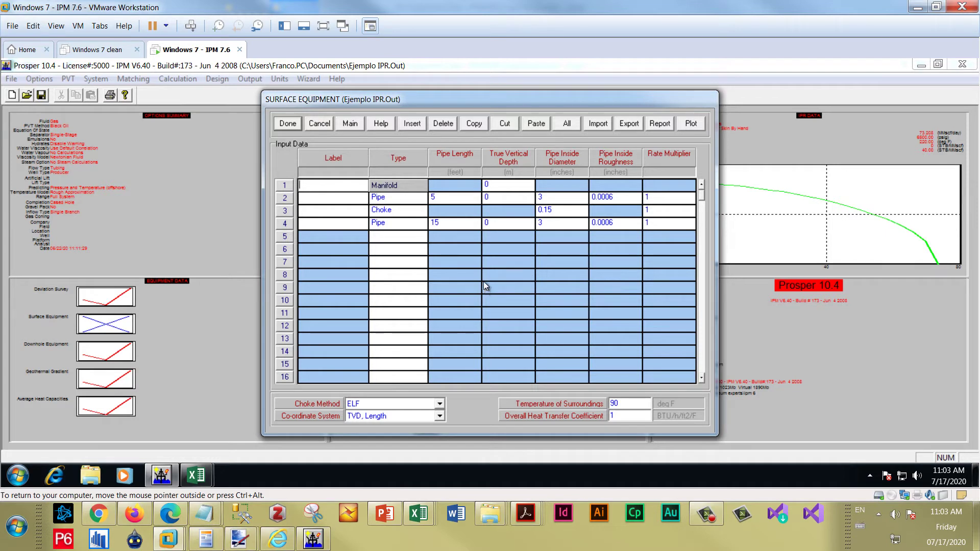
{"action": "left_click", "coordinate": [403, 194]}
{"action": "left_click", "coordinate": [420, 198]}
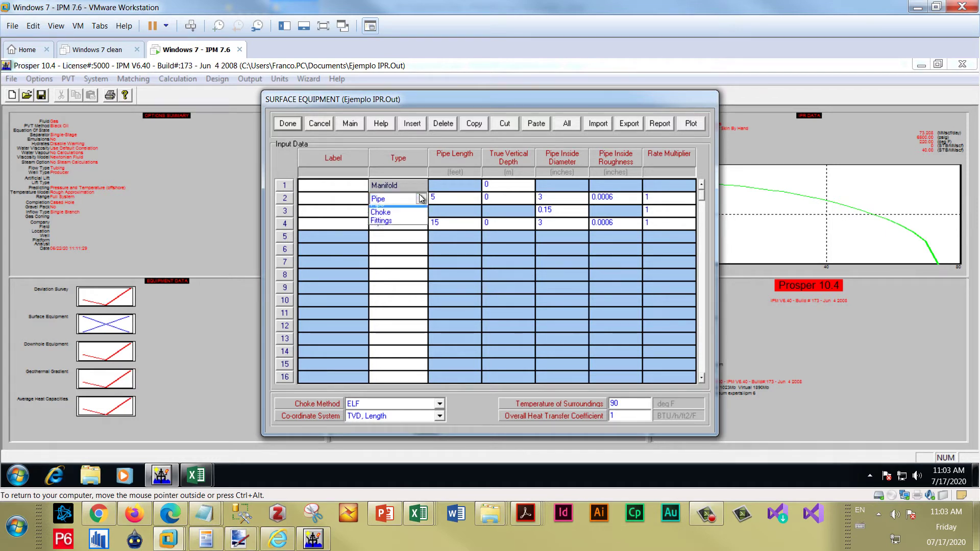
{"action": "left_click", "coordinate": [416, 227]}
{"action": "left_click", "coordinate": [424, 213]}
{"action": "left_click", "coordinate": [416, 237]}
{"action": "left_click", "coordinate": [418, 224]}
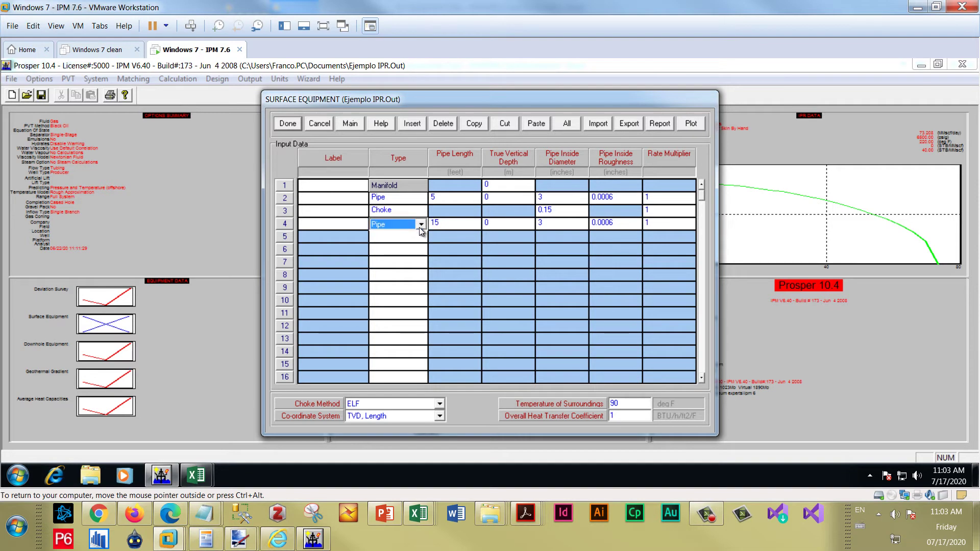
- Try a Fittings entry in row 5 of the surface equipment with its fittings database, and clear the row again
{"action": "left_click", "coordinate": [416, 237]}
{"action": "left_click", "coordinate": [420, 237]}
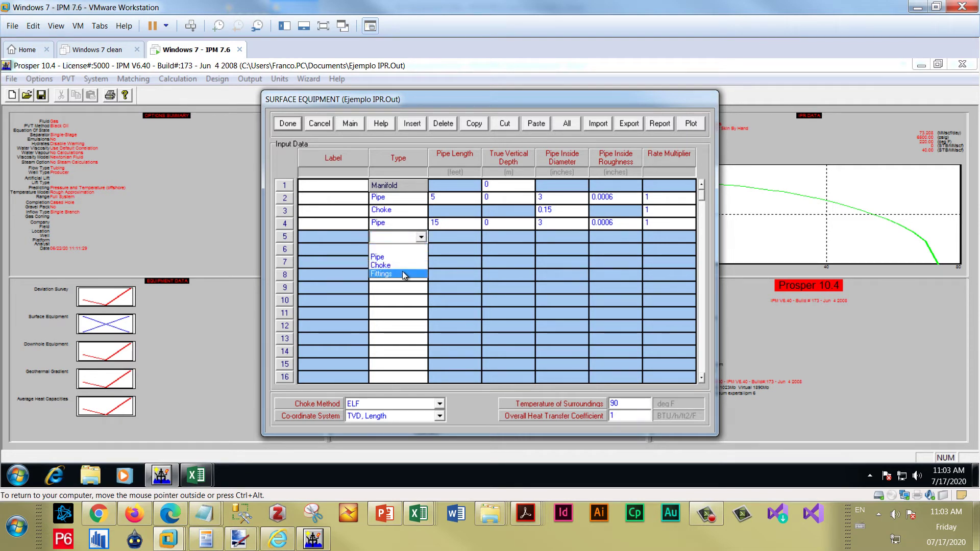
{"action": "left_click", "coordinate": [403, 272]}
{"action": "left_click", "coordinate": [452, 238]}
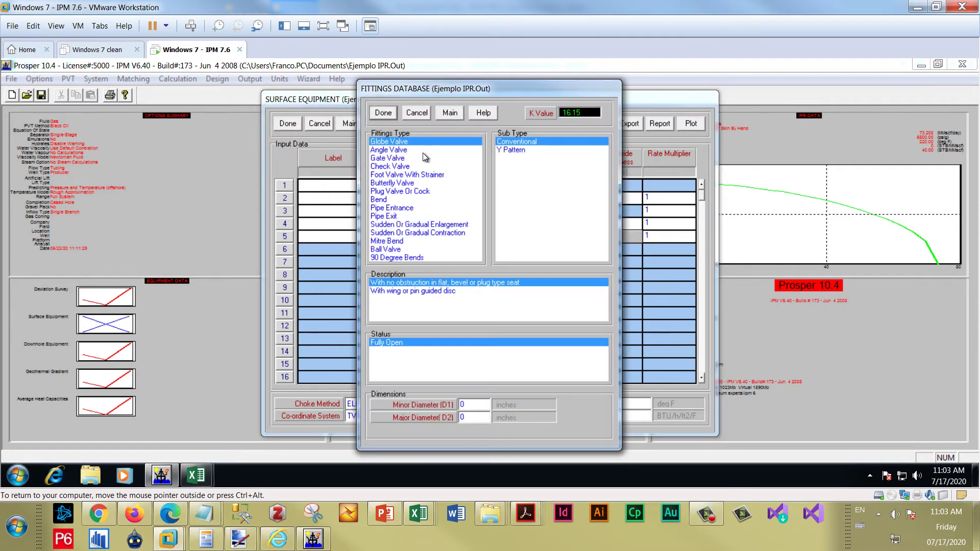
{"action": "left_click", "coordinate": [422, 114]}
{"action": "left_click", "coordinate": [416, 238]}
{"action": "left_click", "coordinate": [422, 236]}
{"action": "key", "text": "Delete"}
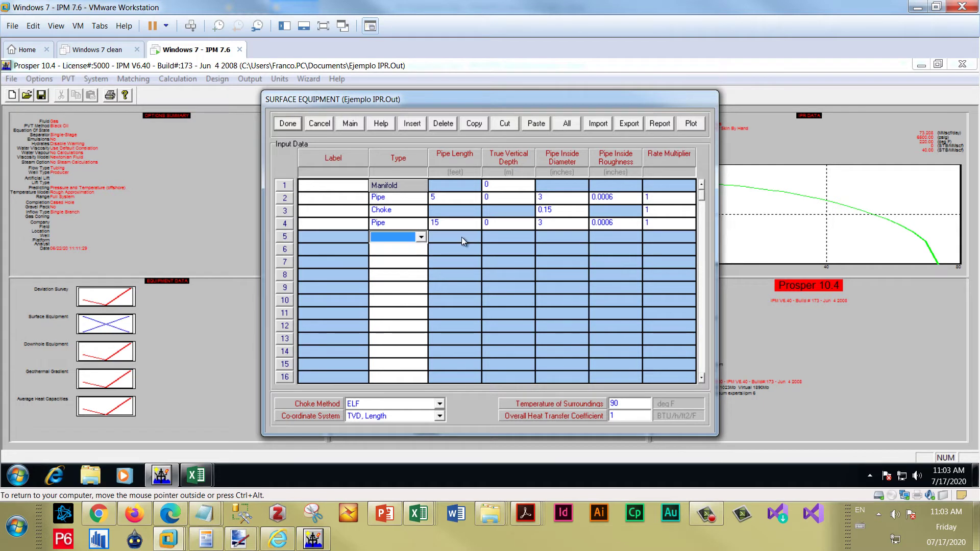
- Accept the surface equipment data and open the downhole equipment table
{"action": "left_click", "coordinate": [459, 223]}
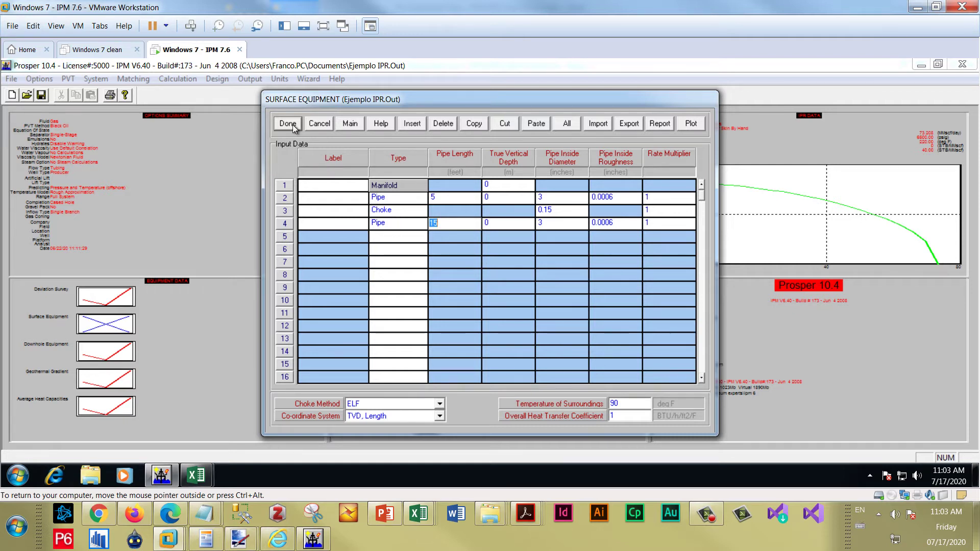
{"action": "left_click", "coordinate": [642, 405]}
{"action": "left_click", "coordinate": [291, 125]}
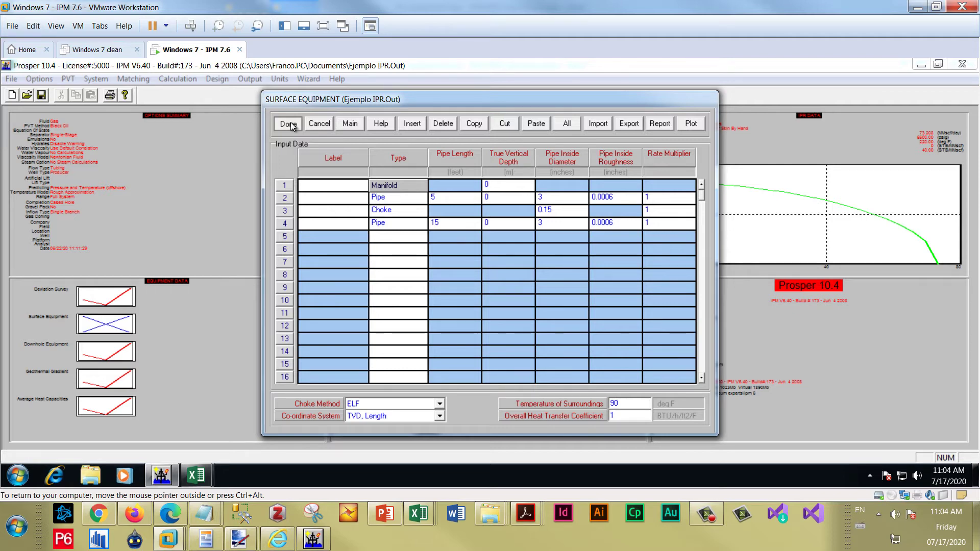
{"action": "left_click", "coordinate": [289, 124]}
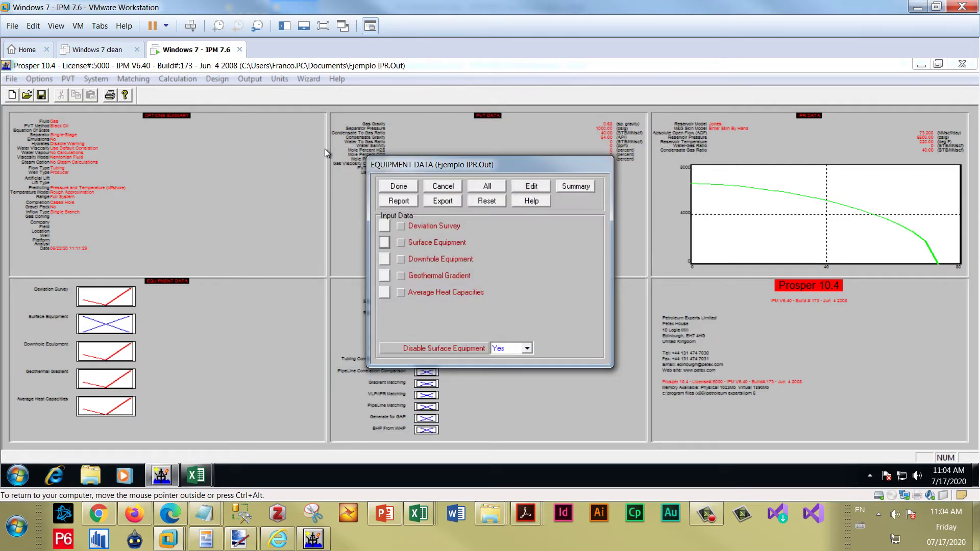
{"action": "left_click", "coordinate": [384, 259]}
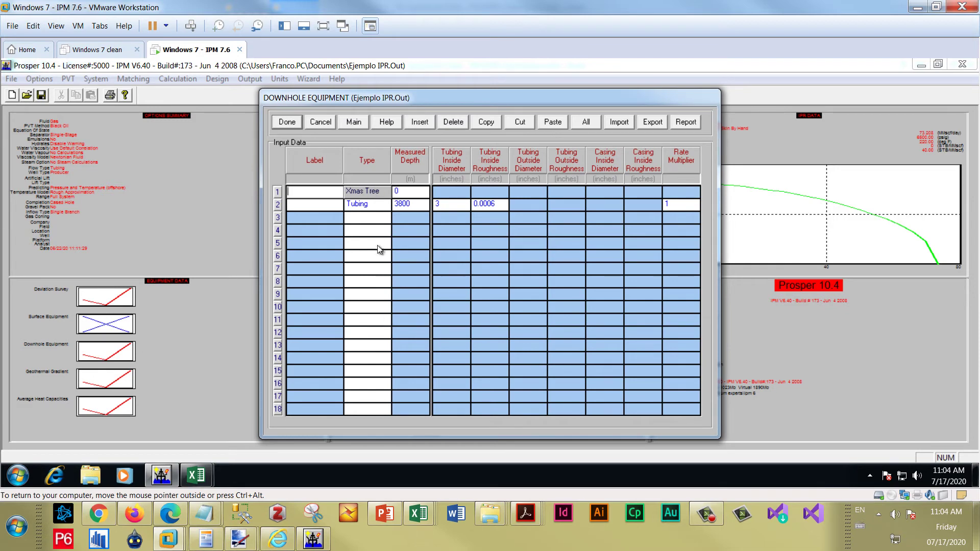
- Examine the tubing row and the equipment types offered in the downhole equipment table, and close the equipment data without accepting
{"action": "left_click", "coordinate": [404, 204]}
{"action": "left_click", "coordinate": [385, 217]}
{"action": "left_click", "coordinate": [383, 216]}
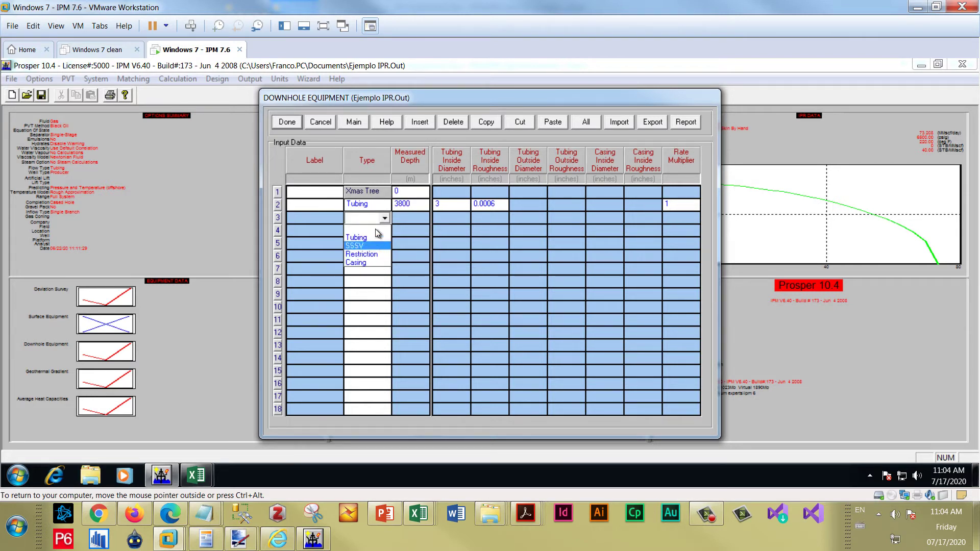
{"action": "left_click", "coordinate": [409, 205]}
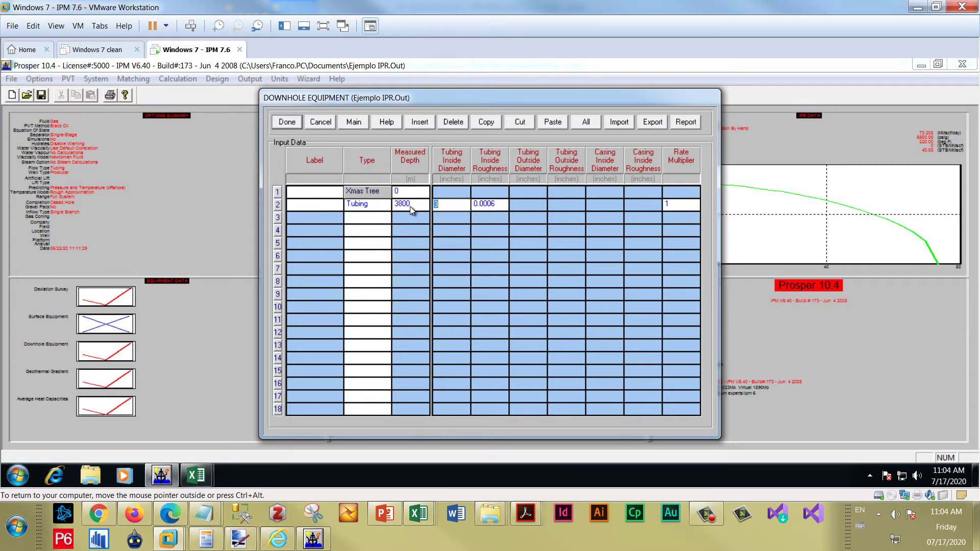
{"action": "left_click", "coordinate": [437, 205]}
{"action": "left_click", "coordinate": [359, 218]}
{"action": "left_click", "coordinate": [319, 124]}
{"action": "left_click", "coordinate": [319, 124]}
{"action": "left_click", "coordinate": [443, 186]}
- Switch to the Excel workbook 02. PROSPER BHA Exporter.xlsm and review the well's completion component list on the VIEWER sheet
{"action": "mouse_move", "coordinate": [207, 473]}
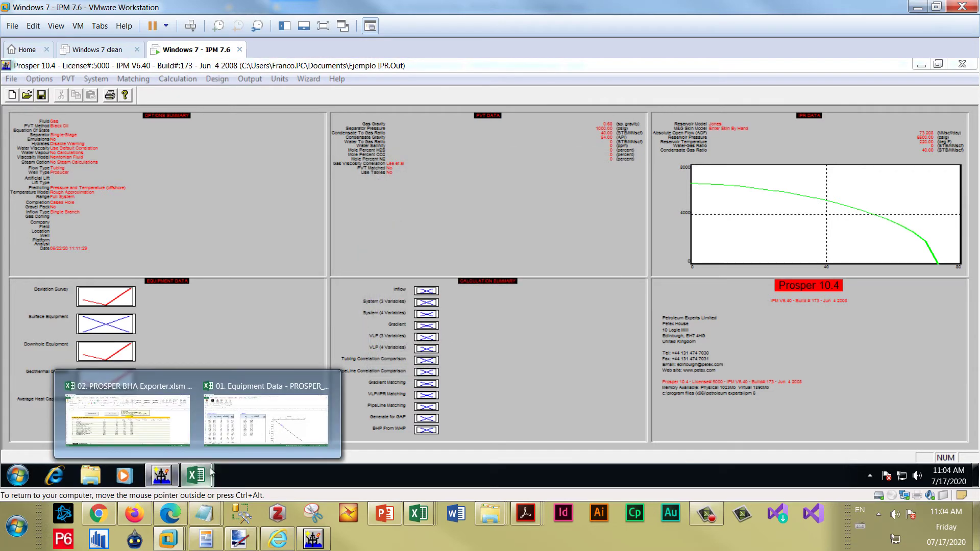
{"action": "left_click", "coordinate": [167, 428]}
{"action": "left_click", "coordinate": [377, 332]}
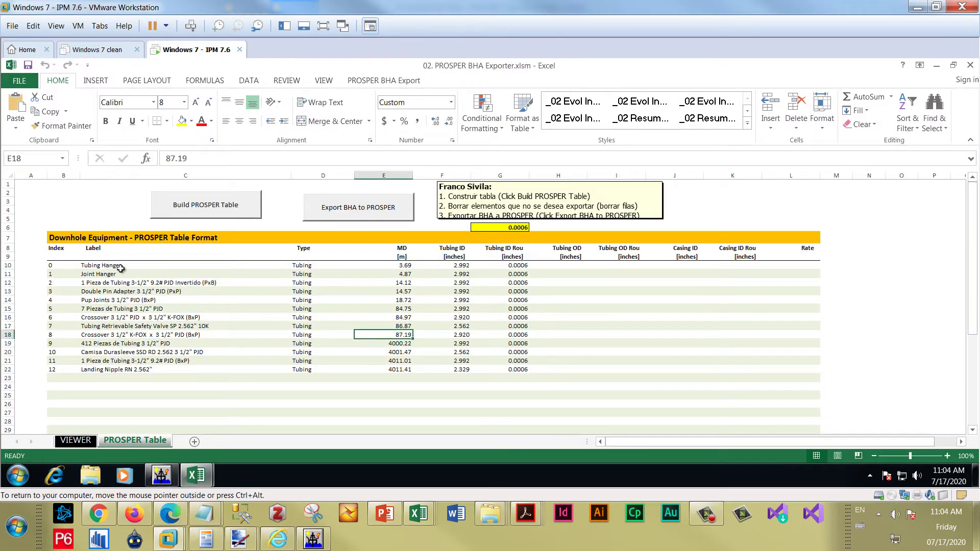
{"action": "left_click", "coordinate": [121, 269]}
{"action": "left_click", "coordinate": [76, 440]}
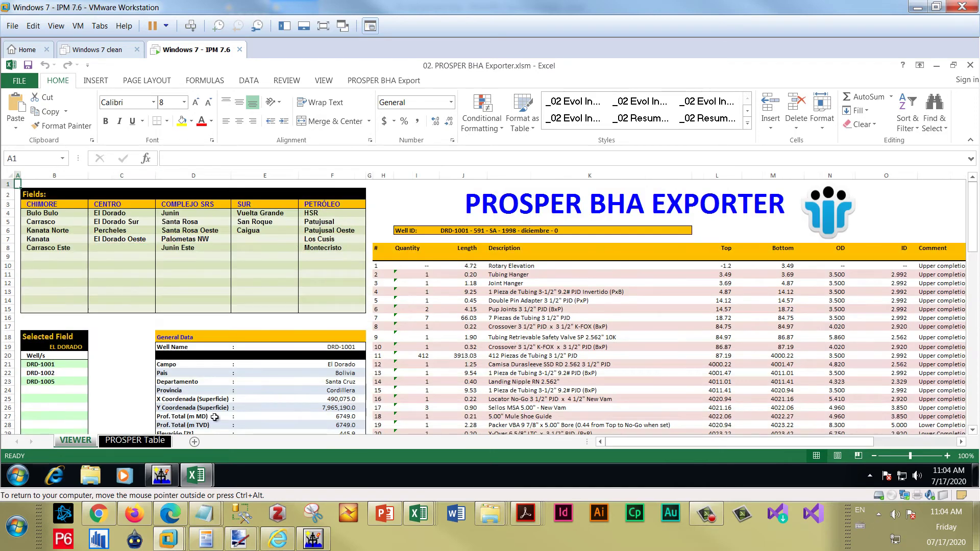
{"action": "left_click", "coordinate": [566, 309]}
{"action": "scroll", "coordinate": [567, 314], "scroll_direction": "down", "scroll_amount": 3}
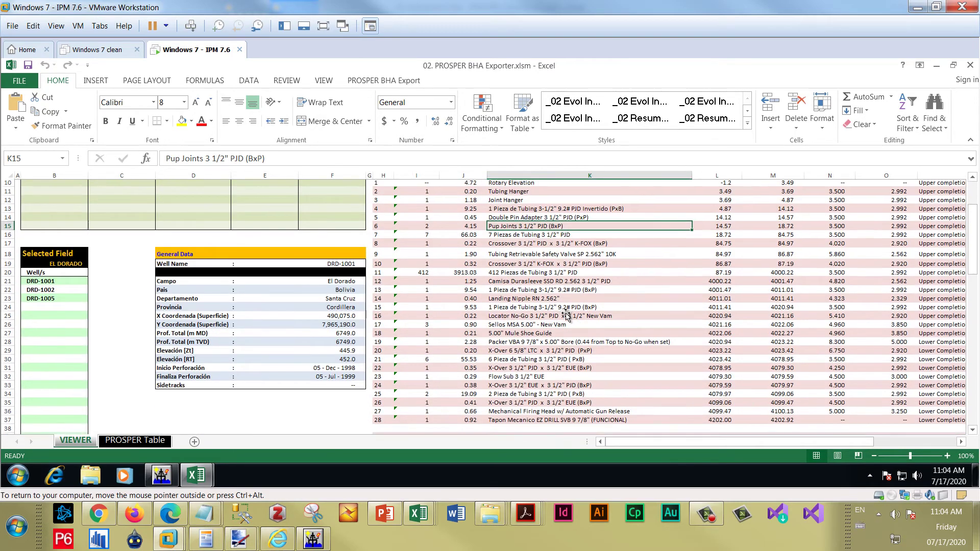
{"action": "scroll", "coordinate": [566, 316], "scroll_direction": "down", "scroll_amount": 2}
{"action": "scroll", "coordinate": [567, 315], "scroll_direction": "up", "scroll_amount": 3}
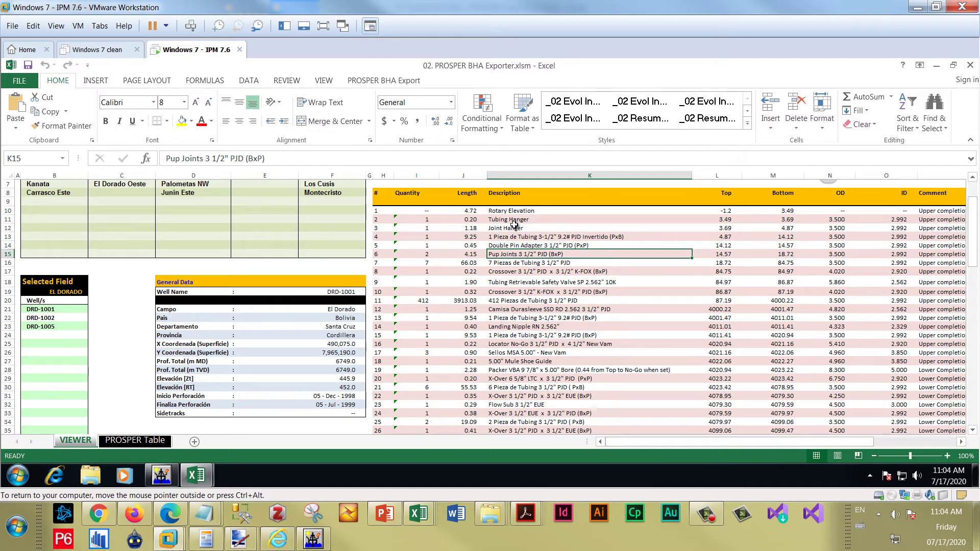
{"action": "scroll", "coordinate": [227, 423], "scroll_direction": "up", "scroll_amount": 2}
- Review the labels, types, depths and tubing inside diameters in the PROSPER Table sheet's downhole equipment list
{"action": "left_click", "coordinate": [139, 441]}
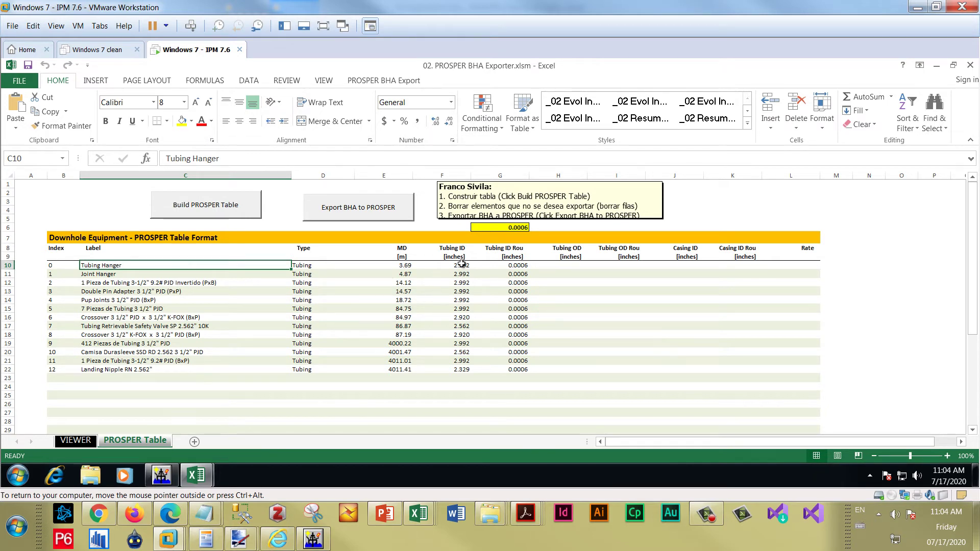
{"action": "left_click_drag", "start_coordinate": [463, 265], "coordinate": [465, 371]}
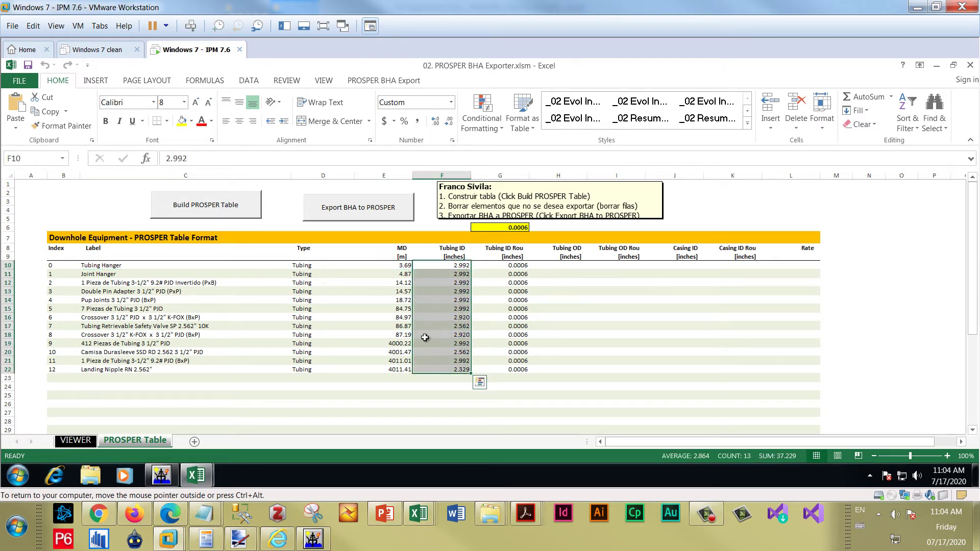
{"action": "left_click_drag", "start_coordinate": [448, 265], "coordinate": [138, 266]}
{"action": "left_click", "coordinate": [431, 300]}
{"action": "left_click", "coordinate": [311, 266]}
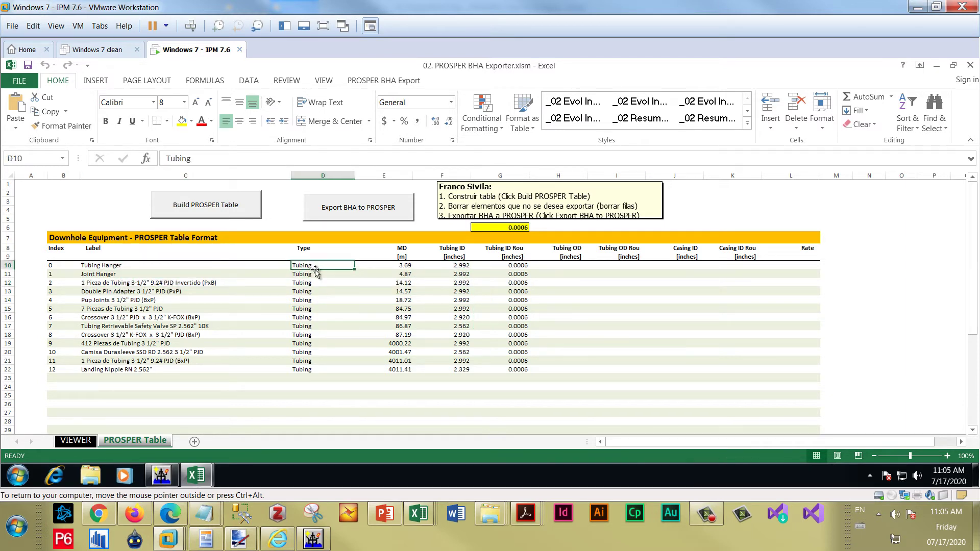
{"action": "left_click", "coordinate": [313, 317]}
{"action": "key", "text": "Down"}
{"action": "key", "text": "Down"}
{"action": "key", "text": "Down"}
{"action": "key", "text": "Down"}
{"action": "key", "text": "Up"}
{"action": "key", "text": "Up"}
{"action": "key", "text": "Up"}
{"action": "key", "text": "Up"}
{"action": "key", "text": "Up"}
{"action": "key", "text": "Up"}
{"action": "key", "text": "Up"}
{"action": "key", "text": "Up"}
{"action": "key", "text": "Up"}
{"action": "key", "text": "Up"}
- Export the BHA table to PROSPER, check the imported rows in the downhole equipment table and accept them
{"action": "left_click", "coordinate": [364, 209]}
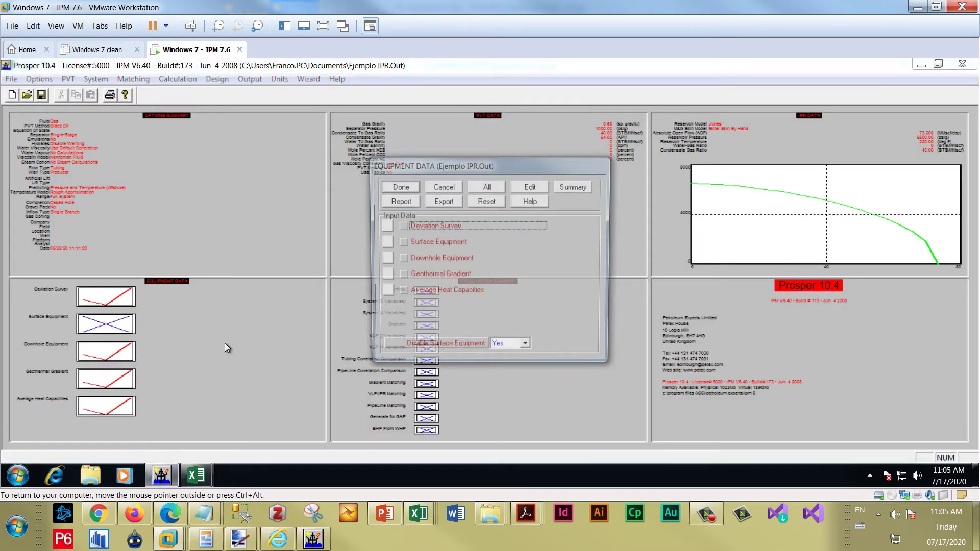
{"action": "left_click", "coordinate": [383, 259]}
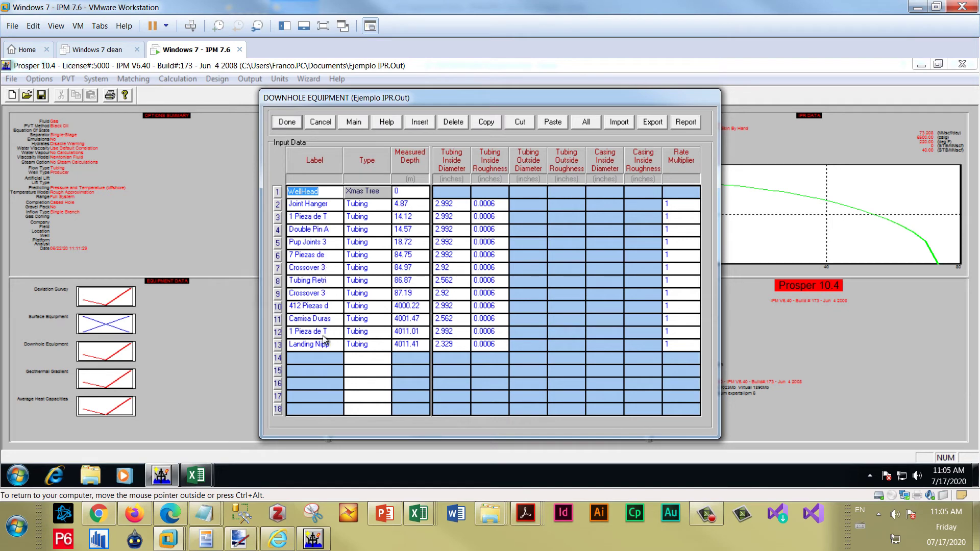
{"action": "left_click", "coordinate": [323, 270]}
{"action": "left_click", "coordinate": [360, 270]}
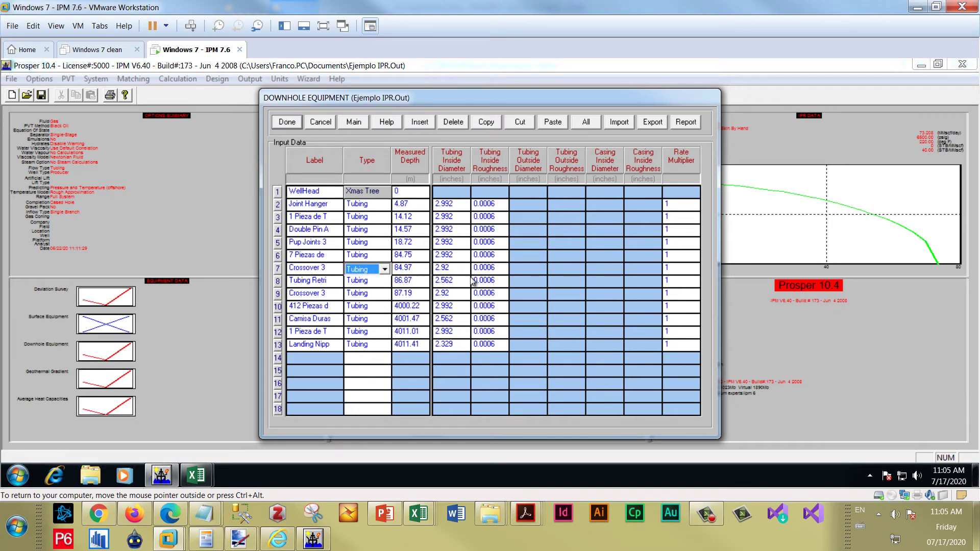
{"action": "left_click", "coordinate": [282, 126]}
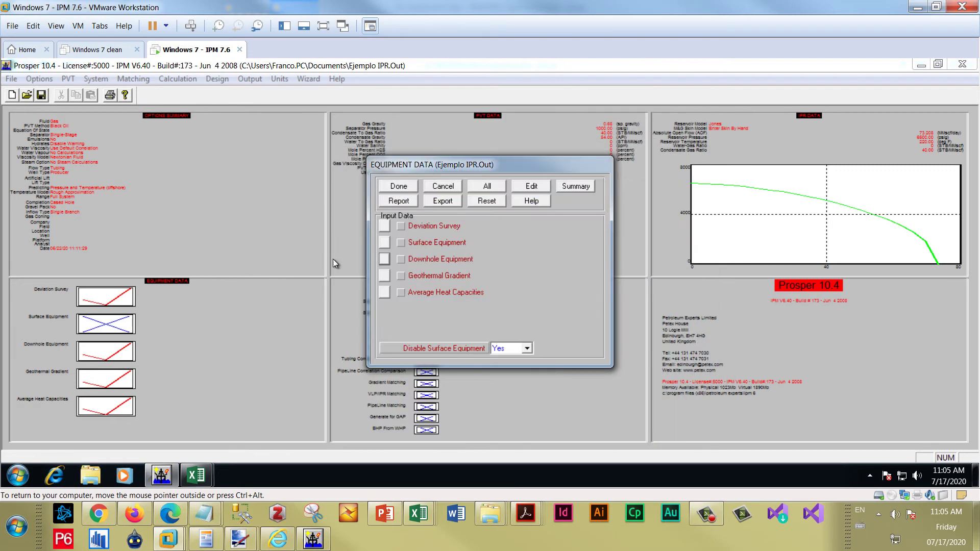
- Open the geothermal gradient data and examine its measured depths, formation temperatures and overall heat transfer coefficient
{"action": "left_click", "coordinate": [383, 279]}
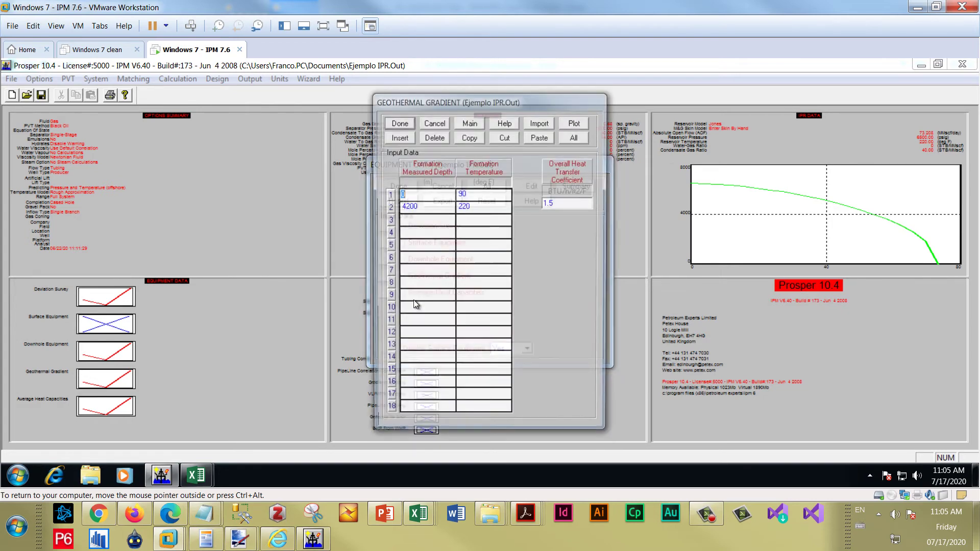
{"action": "key", "text": "Tab"}
{"action": "key", "text": "Tab"}
{"action": "key", "text": "Tab"}
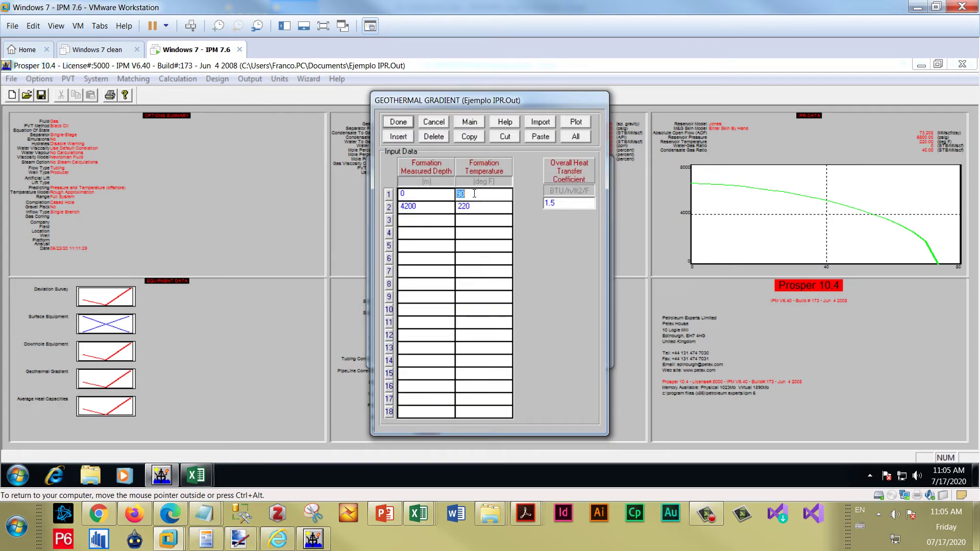
{"action": "left_click", "coordinate": [409, 211]}
{"action": "left_click", "coordinate": [471, 206]}
{"action": "left_click", "coordinate": [570, 206]}
{"action": "double_click", "coordinate": [555, 203]}
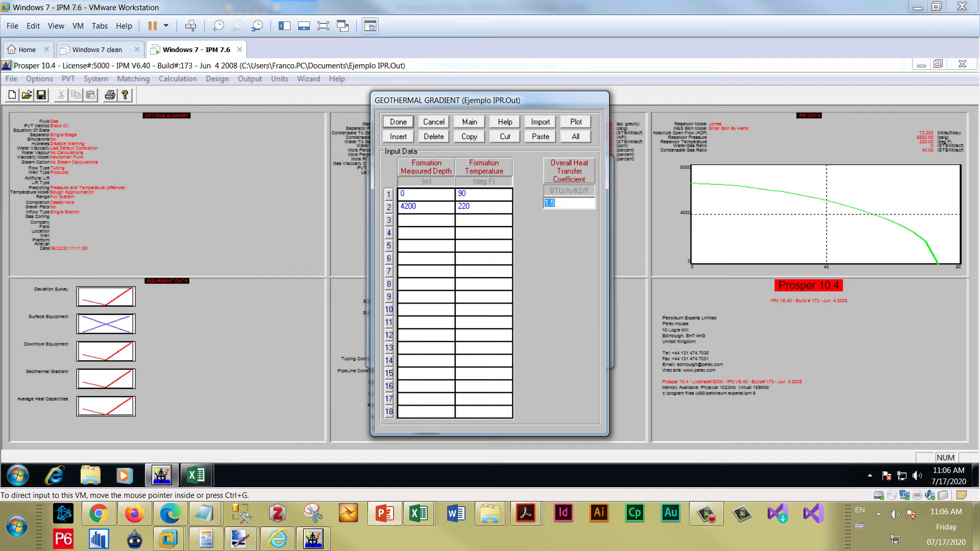
- Consult the Temperature Survey slide on the heat transfer coefficient in PowerPoint, return to PROSPER and accept the geothermal gradient data
{"action": "key", "text": "alt+Tab"}
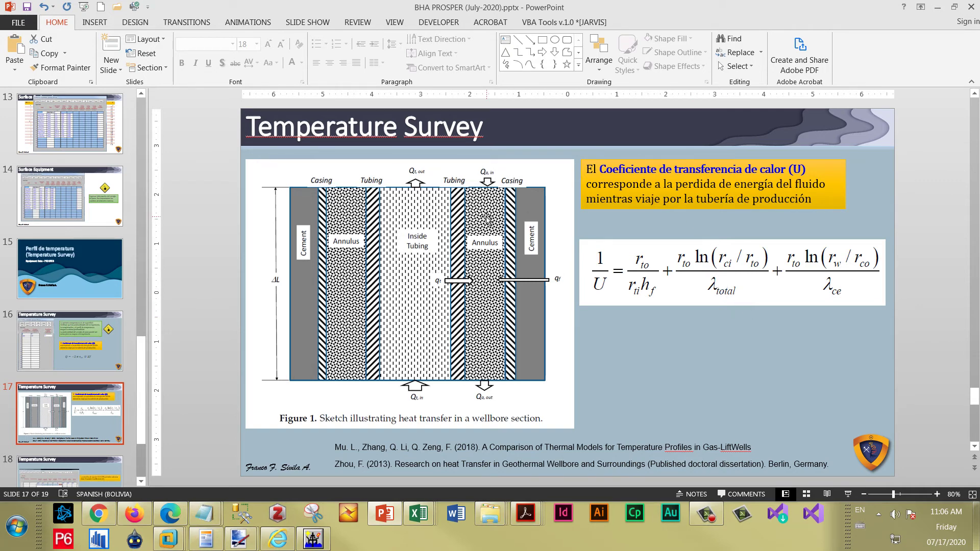
{"action": "double_click", "coordinate": [689, 6]}
{"action": "left_click", "coordinate": [273, 182]}
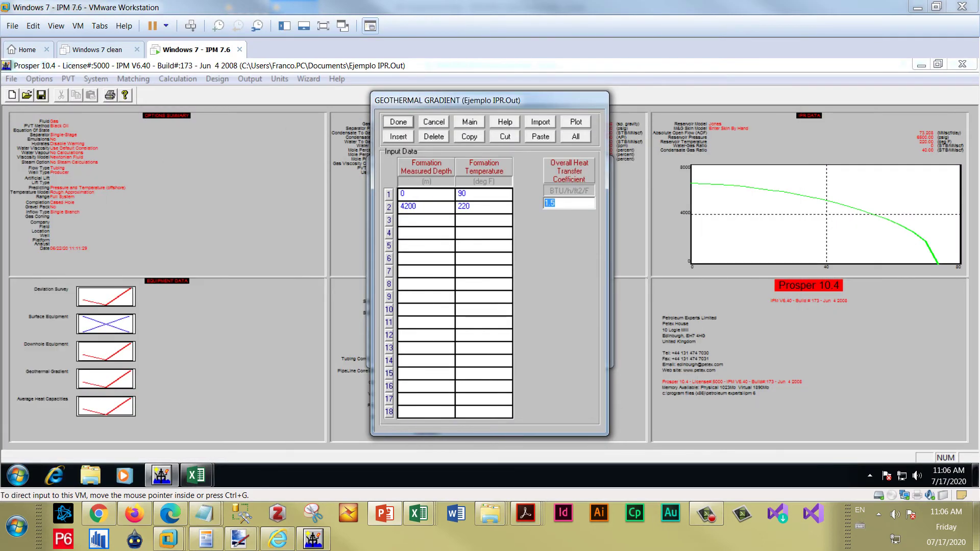
{"action": "left_click", "coordinate": [564, 204]}
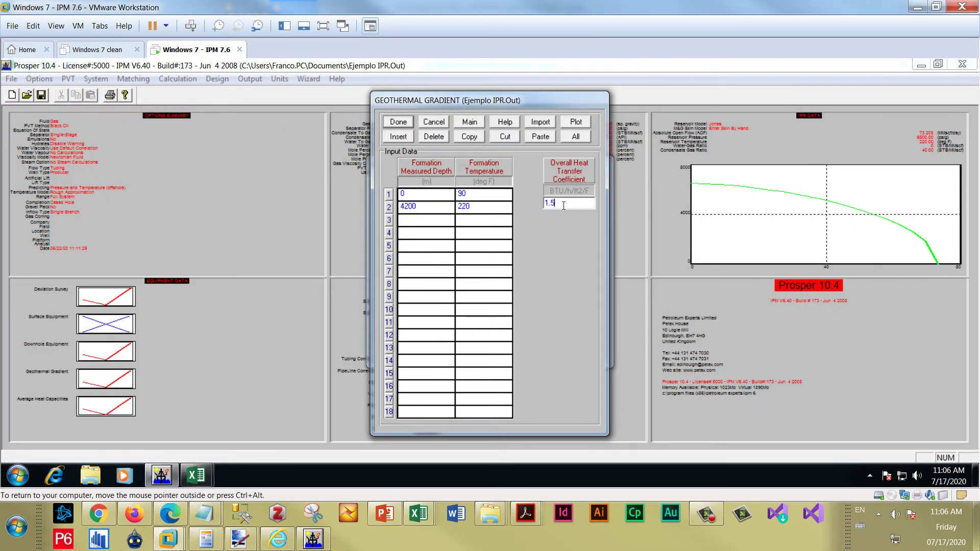
{"action": "left_click", "coordinate": [468, 120]}
{"action": "left_click", "coordinate": [385, 121]}
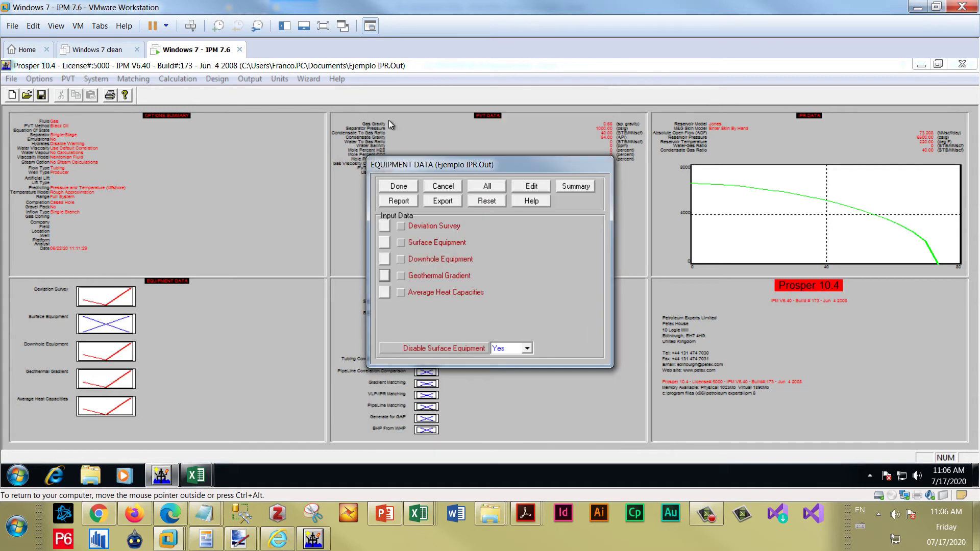
- Review the average heat capacities for oil, gas and water and accept them
{"action": "left_click", "coordinate": [385, 292]}
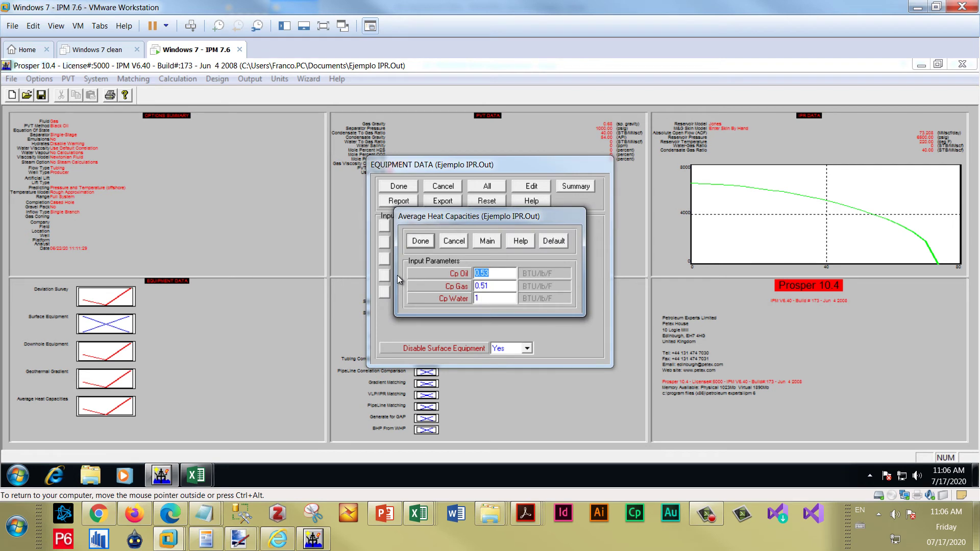
{"action": "key", "text": "Tab"}
{"action": "key", "text": "Tab"}
{"action": "left_click", "coordinate": [422, 241]}
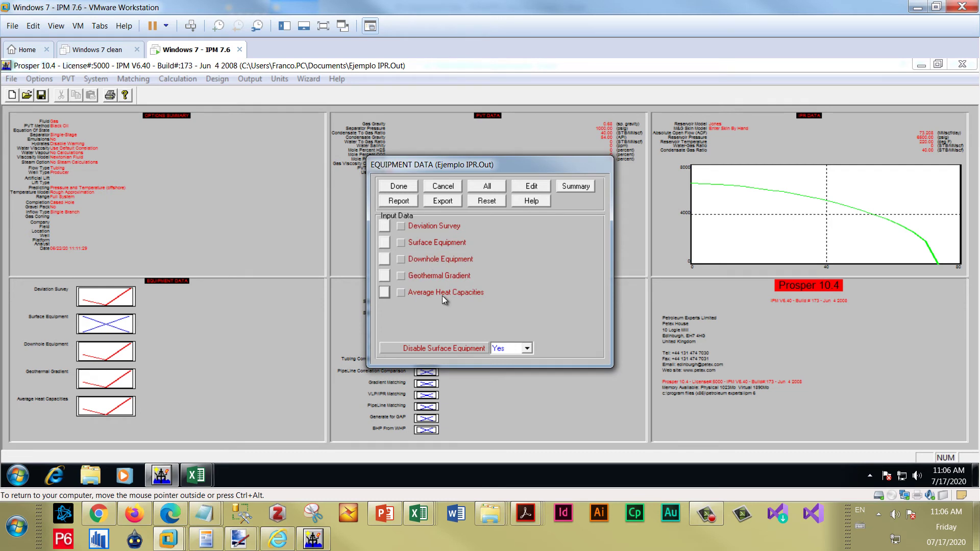
- Set Disable Surface Equipment to No and try to accept the equipment data
{"action": "left_click", "coordinate": [524, 352]}
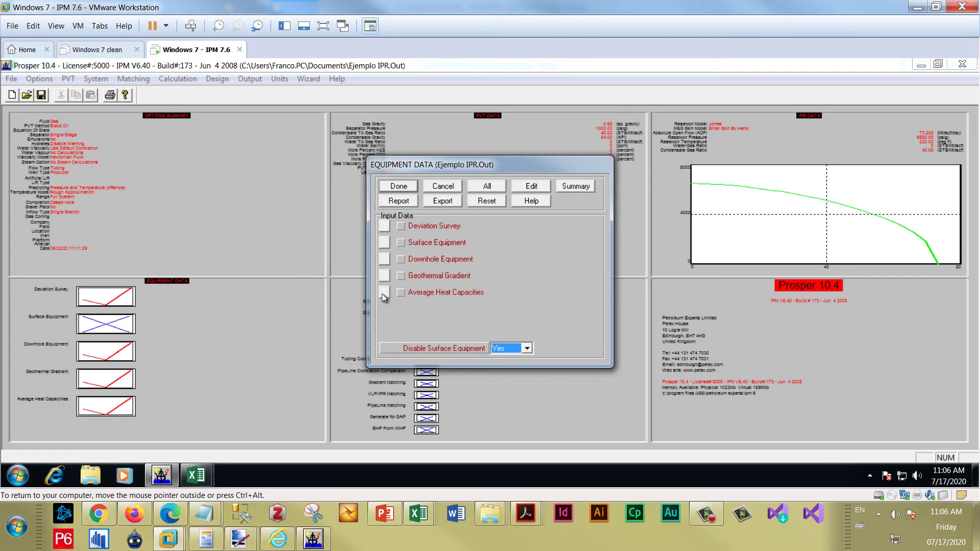
{"action": "left_click", "coordinate": [528, 347]}
{"action": "left_click", "coordinate": [398, 187]}
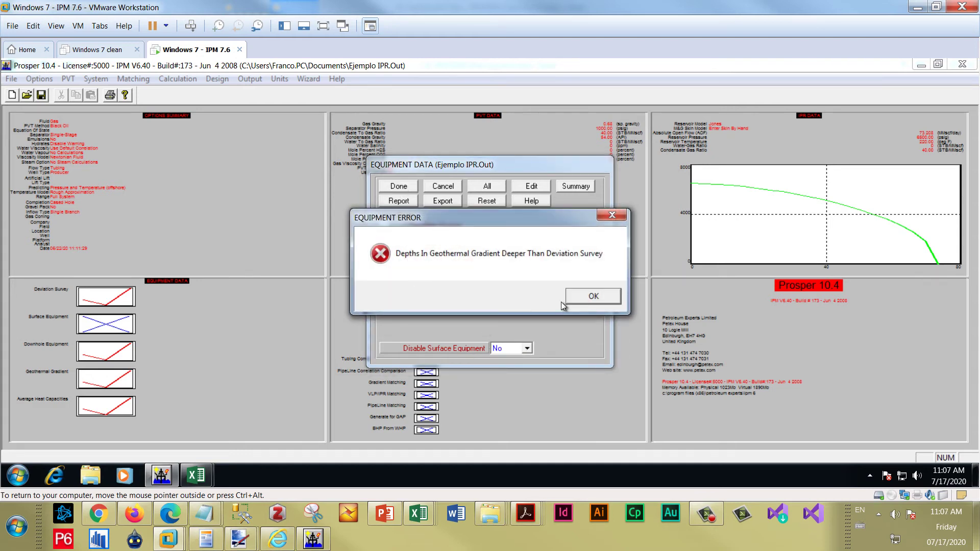
{"action": "left_click", "coordinate": [594, 297]}
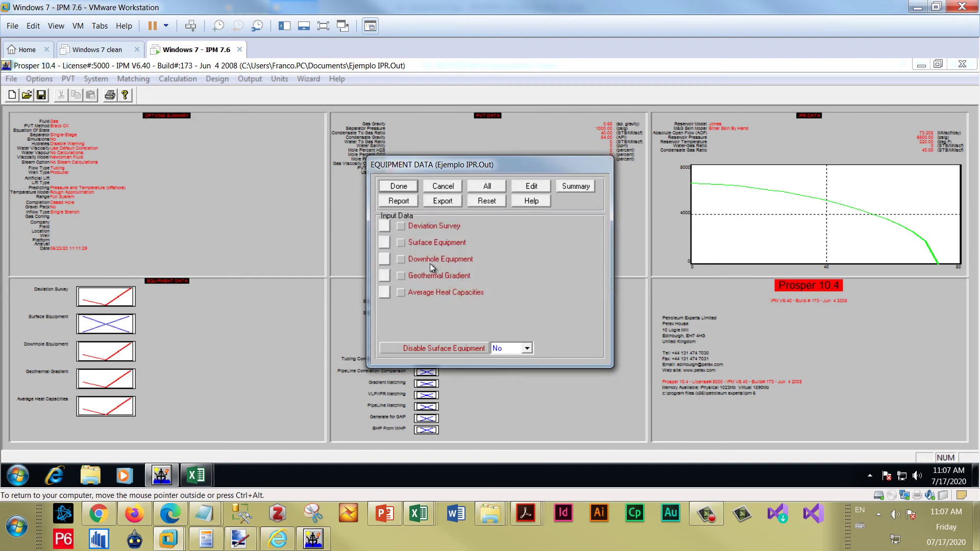
- Clear all deviation survey rows and enter measured and true vertical depths of 0 and 0, then 4000 and 4000 m
{"action": "left_click", "coordinate": [383, 225]}
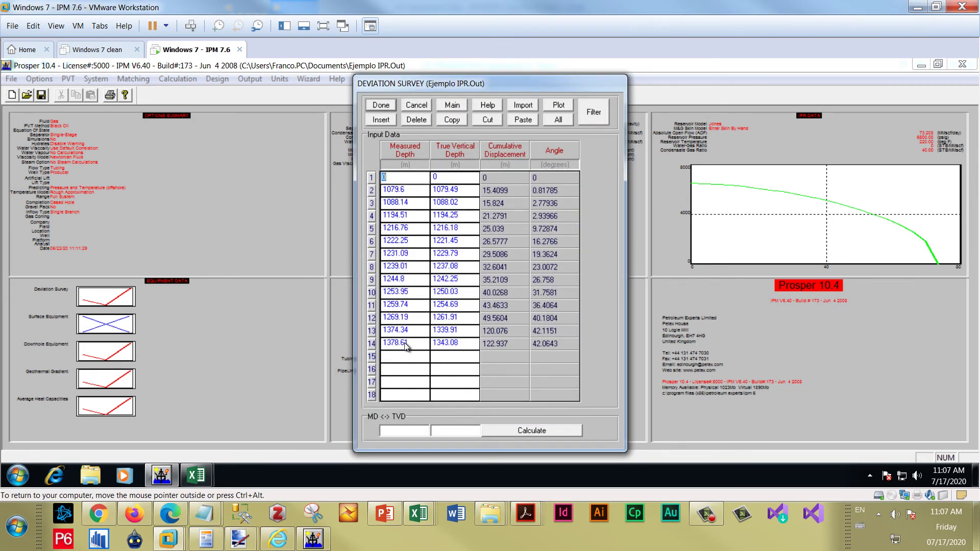
{"action": "left_click", "coordinate": [407, 345]}
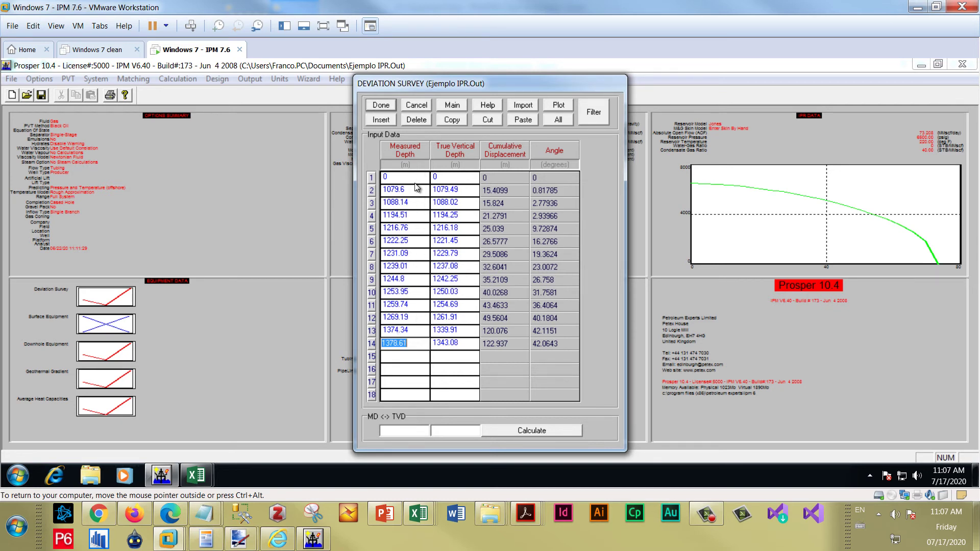
{"action": "left_click", "coordinate": [559, 125]}
{"action": "left_click", "coordinate": [413, 120]}
{"action": "left_click", "coordinate": [408, 176]}
{"action": "type", "text": "0"}
{"action": "key", "text": "Tab"}
{"action": "type", "text": "0"}
{"action": "left_click", "coordinate": [415, 192]}
{"action": "type", "text": "4000"}
{"action": "left_click", "coordinate": [437, 194]}
{"action": "type", "text": "4000"}
{"action": "left_click", "coordinate": [383, 106]}
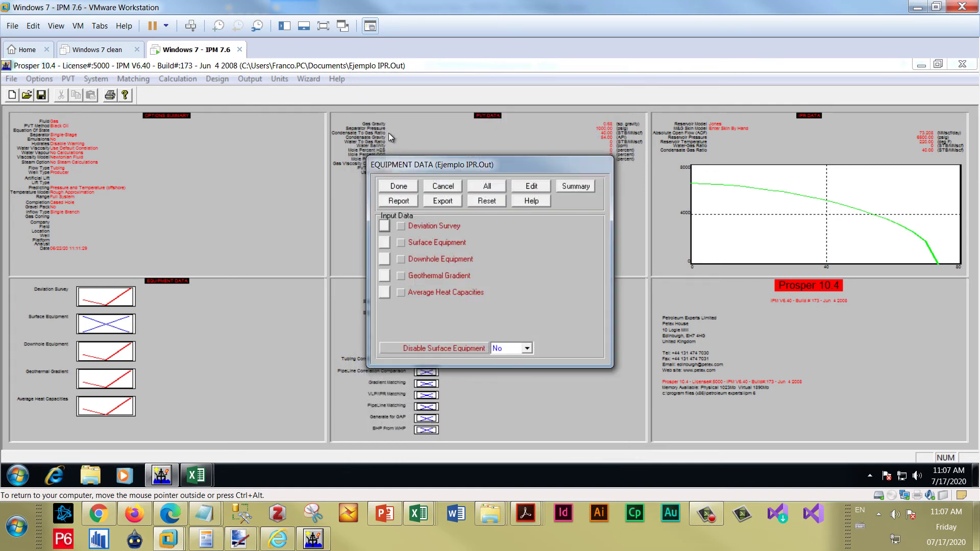
- Set the geothermal gradient's second measured depth to 4000 m and accept the data
{"action": "left_click", "coordinate": [385, 275]}
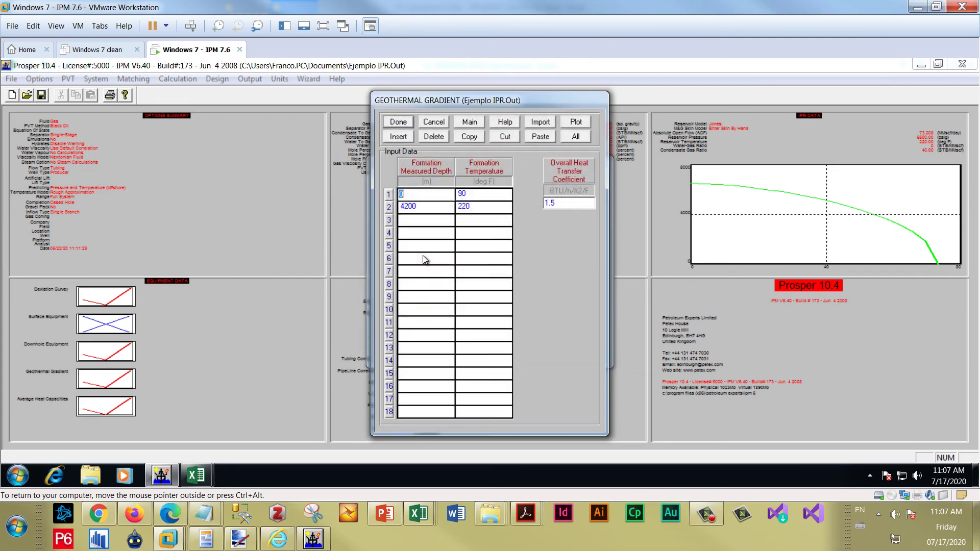
{"action": "left_click", "coordinate": [427, 208]}
{"action": "type", "text": "4000"}
{"action": "left_click", "coordinate": [397, 121]}
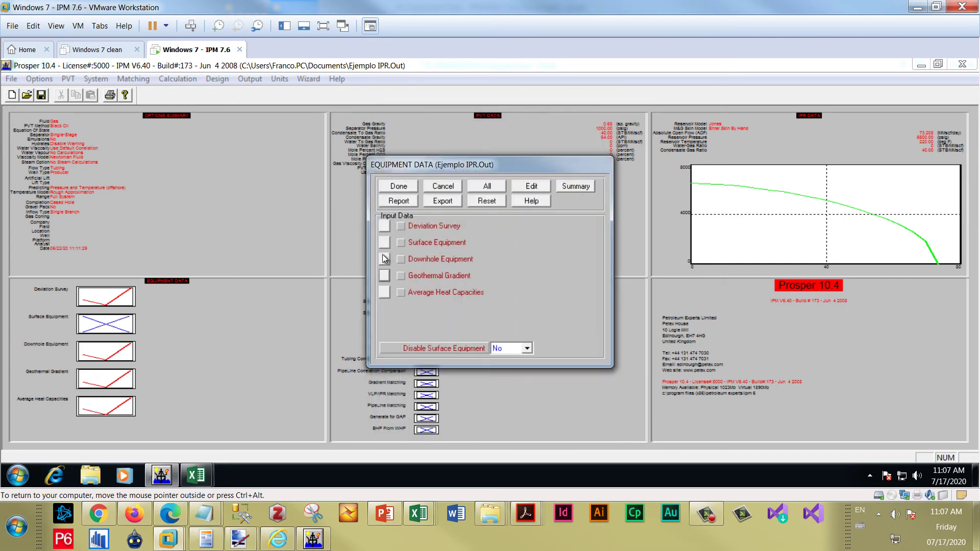
- Check the downhole equipment depths, and set the deviation survey's second row to 4200 m measured depth and 4000 m true vertical depth
{"action": "left_click", "coordinate": [383, 258]}
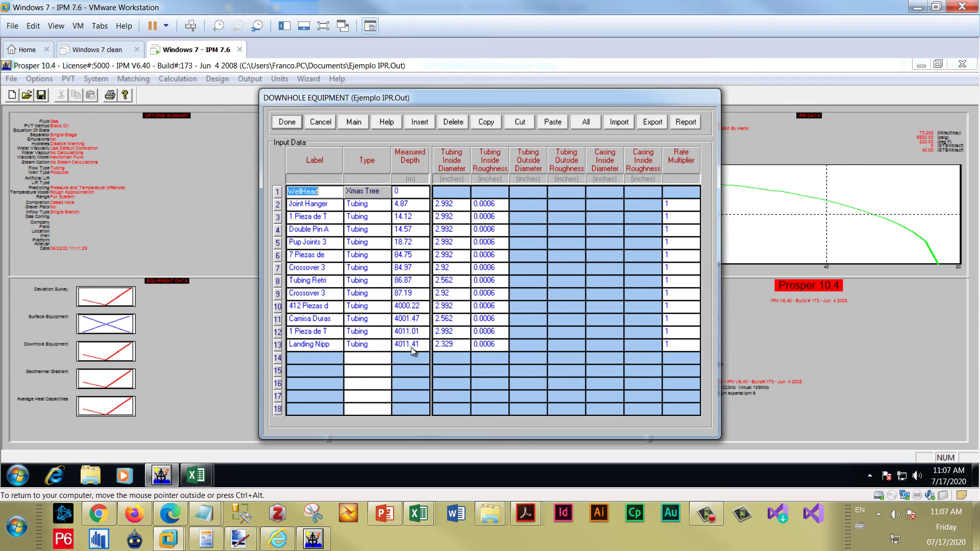
{"action": "left_click", "coordinate": [291, 124]}
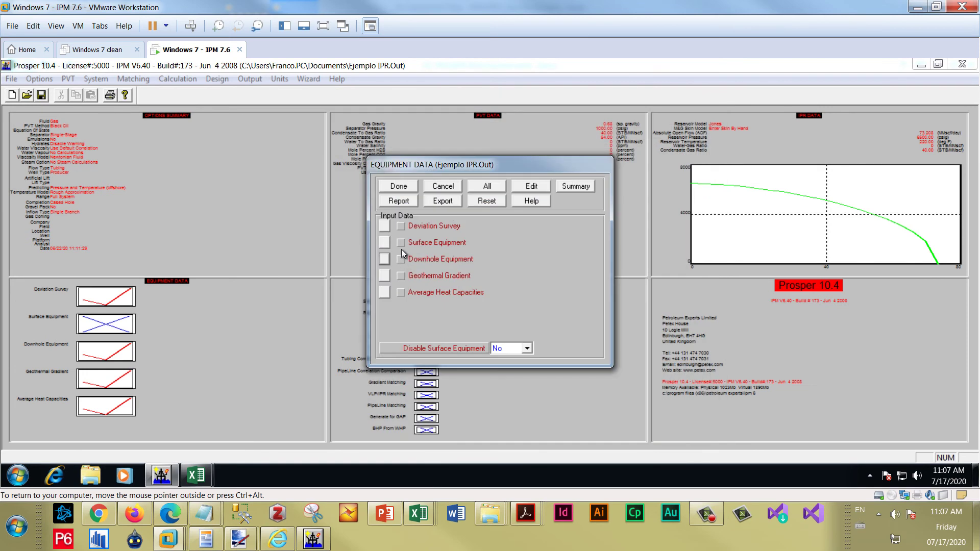
{"action": "left_click", "coordinate": [384, 225]}
{"action": "left_click", "coordinate": [392, 189]}
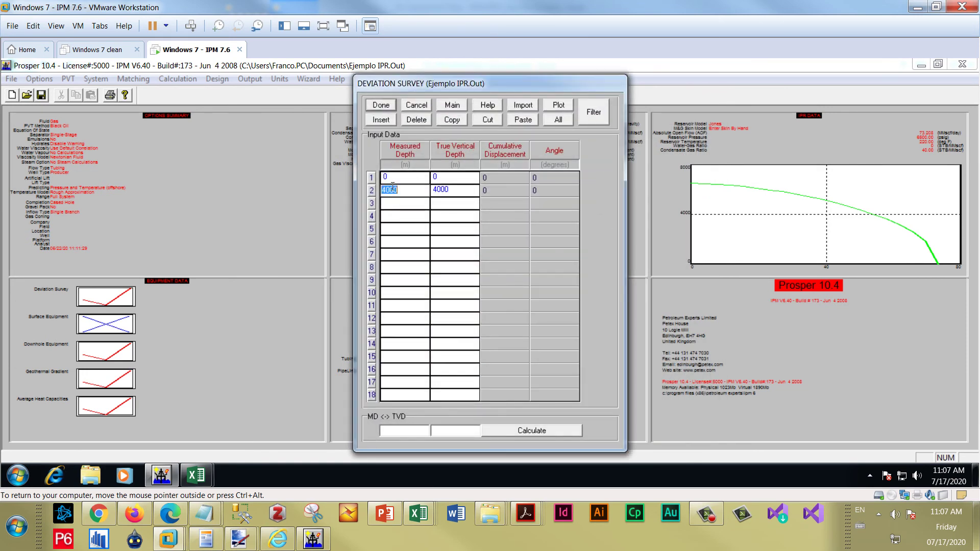
{"action": "type", "text": "4200"}
{"action": "left_click", "coordinate": [449, 190]}
{"action": "type", "text": "4000"}
{"action": "left_click", "coordinate": [381, 105]}
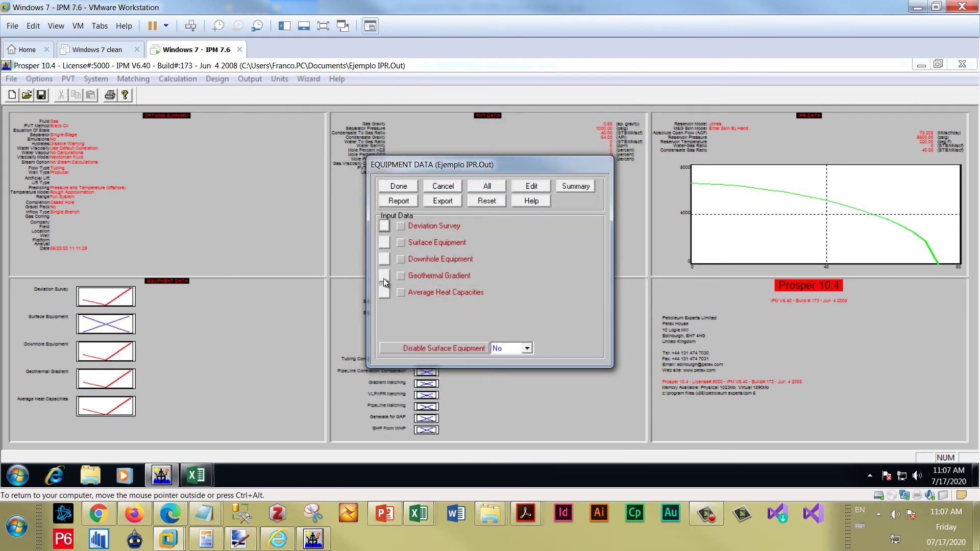
- Set the geothermal gradient's second measured depth to 4200 m, and save the accepted equipment data over the existing file
{"action": "left_click", "coordinate": [384, 276]}
{"action": "left_click", "coordinate": [415, 204]}
{"action": "type", "text": "4200"}
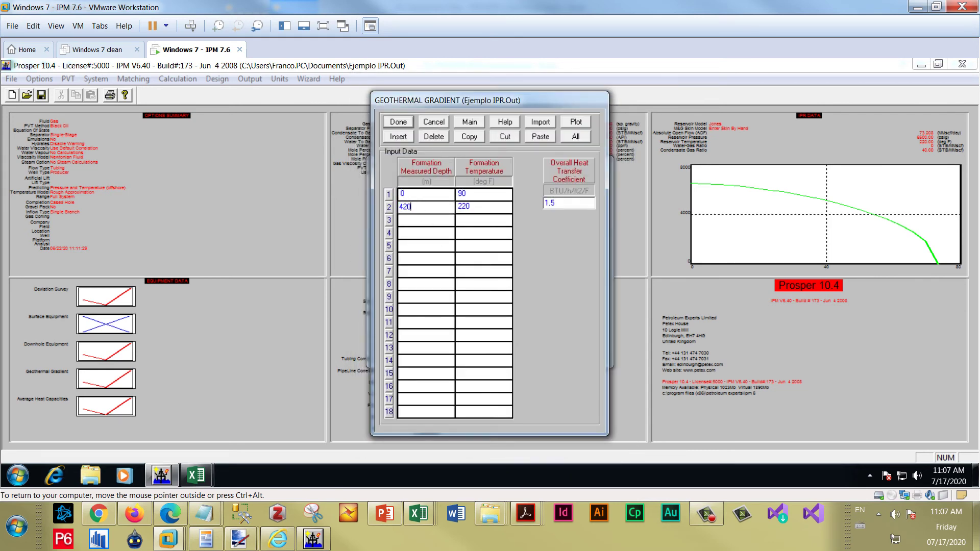
{"action": "left_click", "coordinate": [401, 122]}
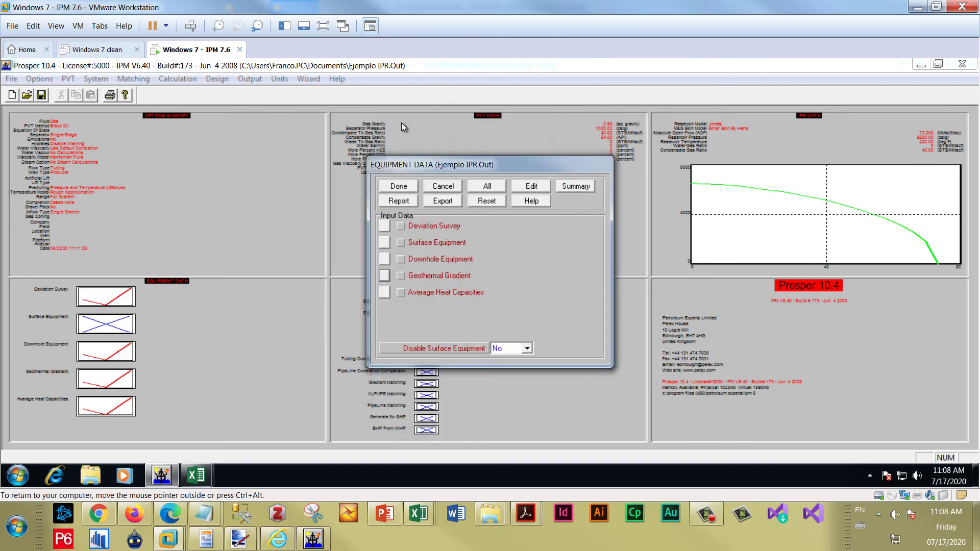
{"action": "left_click", "coordinate": [395, 178]}
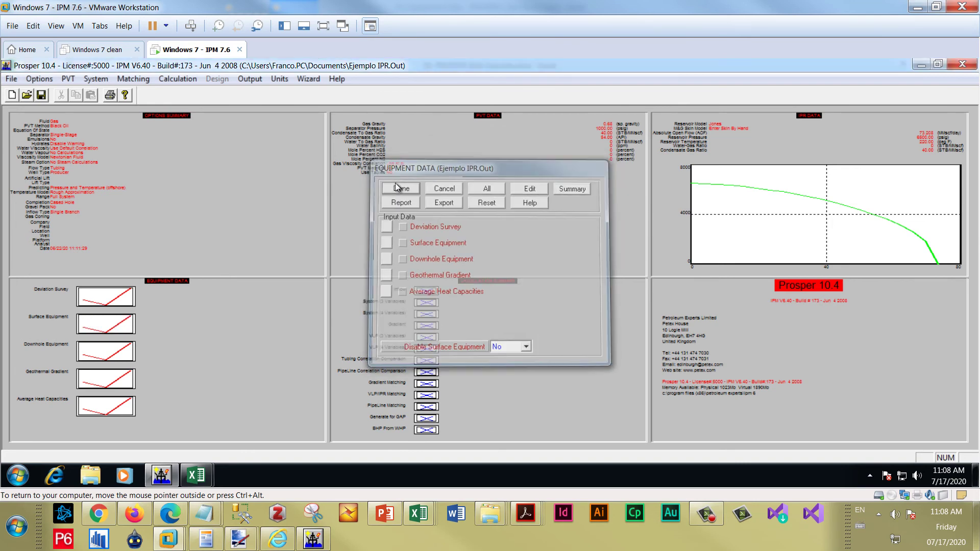
{"action": "left_click", "coordinate": [41, 95]}
{"action": "left_click", "coordinate": [498, 307]}
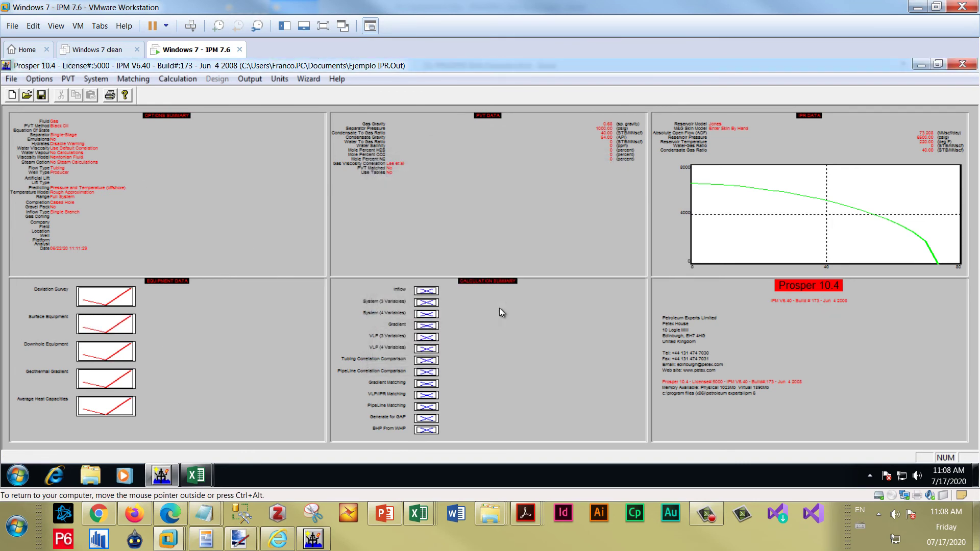
- Estimate the overall heat transfer coefficient (U value) from test point 1 in the VLP/IPR matching data
{"action": "left_click", "coordinate": [426, 395]}
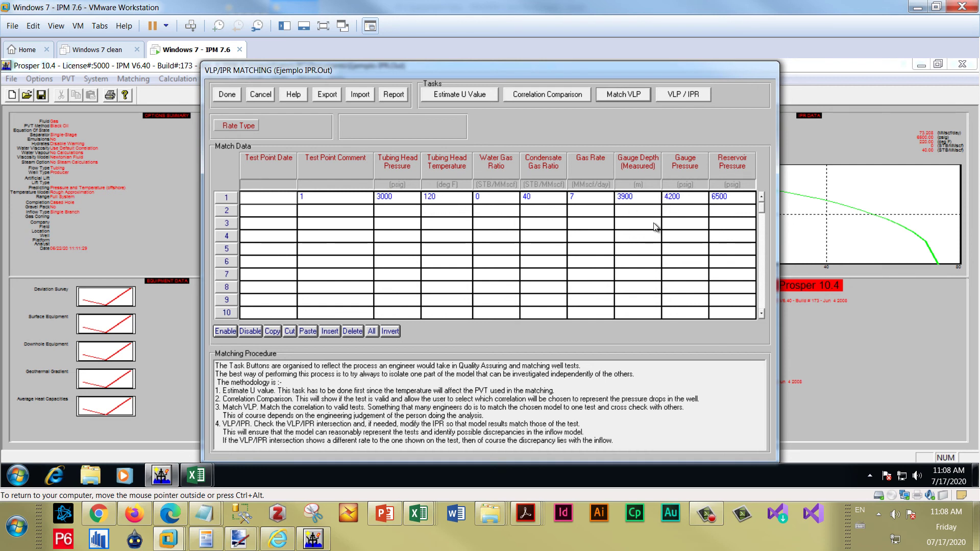
{"action": "left_click", "coordinate": [442, 97]}
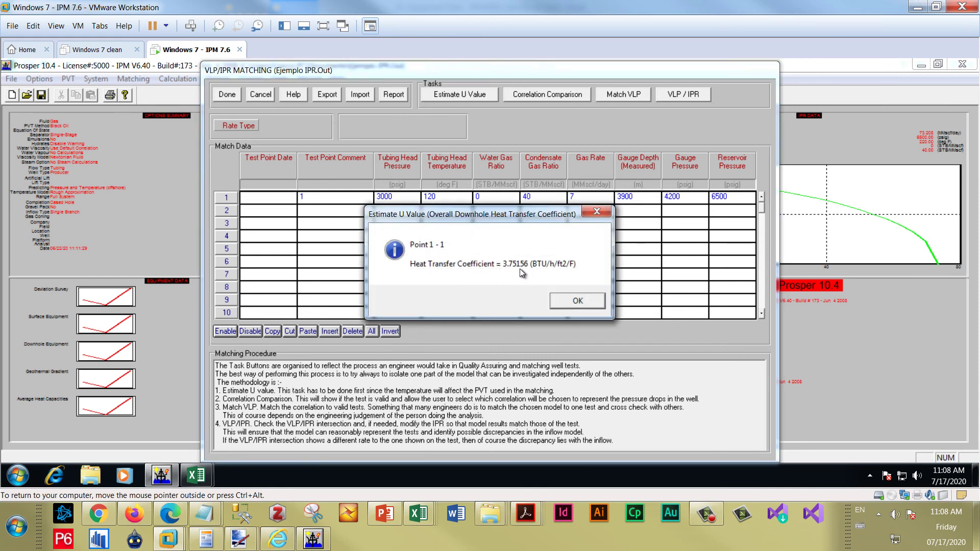
{"action": "left_click", "coordinate": [576, 301]}
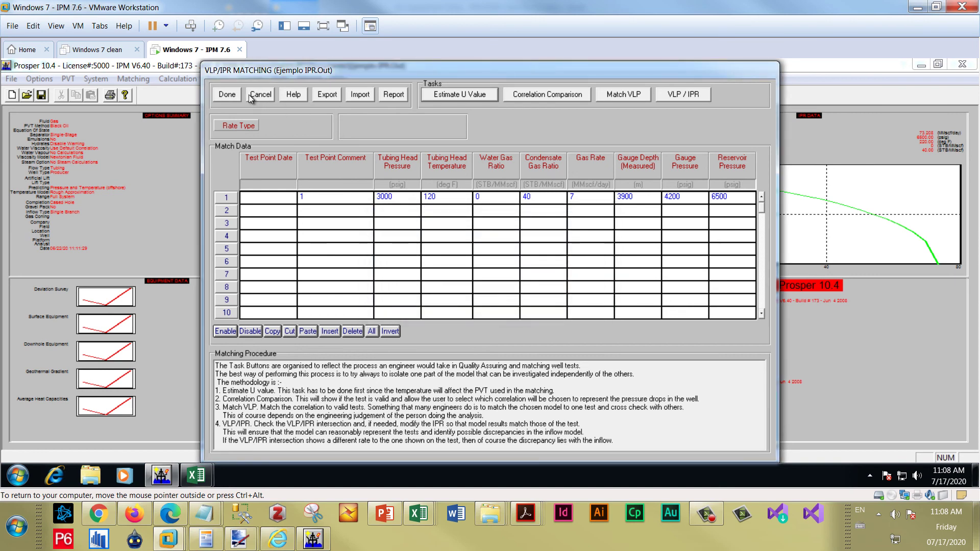
{"action": "left_click", "coordinate": [228, 95]}
- Set the geothermal gradient's overall heat transfer coefficient to 3.75 BTU/h/ft2/F, and save the accepted data over the existing file
{"action": "left_click", "coordinate": [174, 363]}
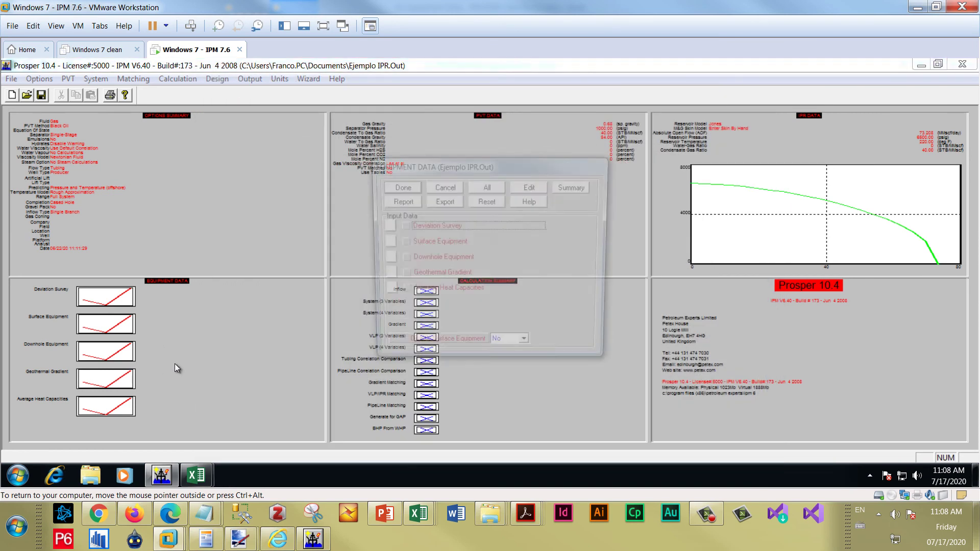
{"action": "left_click", "coordinate": [382, 274]}
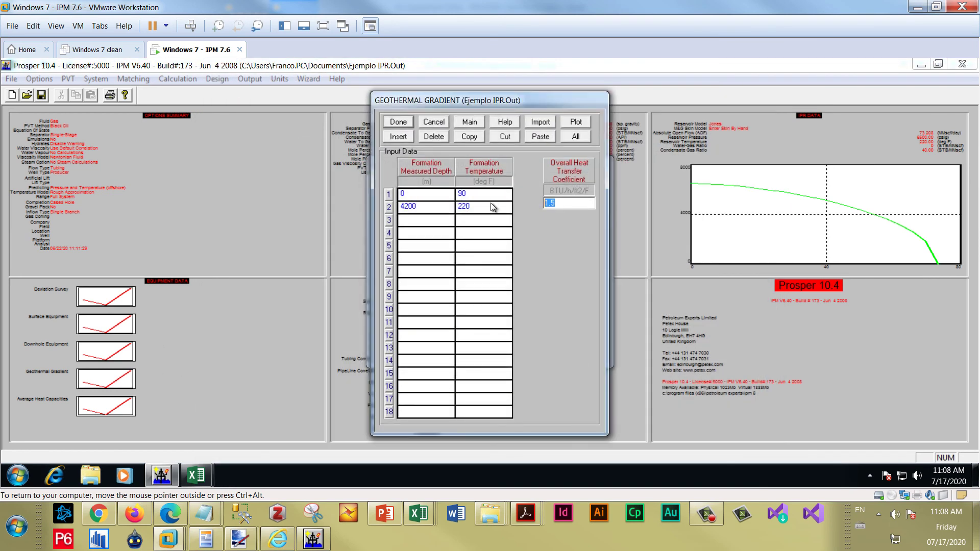
{"action": "type", "text": "3.75"}
{"action": "left_click", "coordinate": [401, 124]}
{"action": "left_click", "coordinate": [394, 186]}
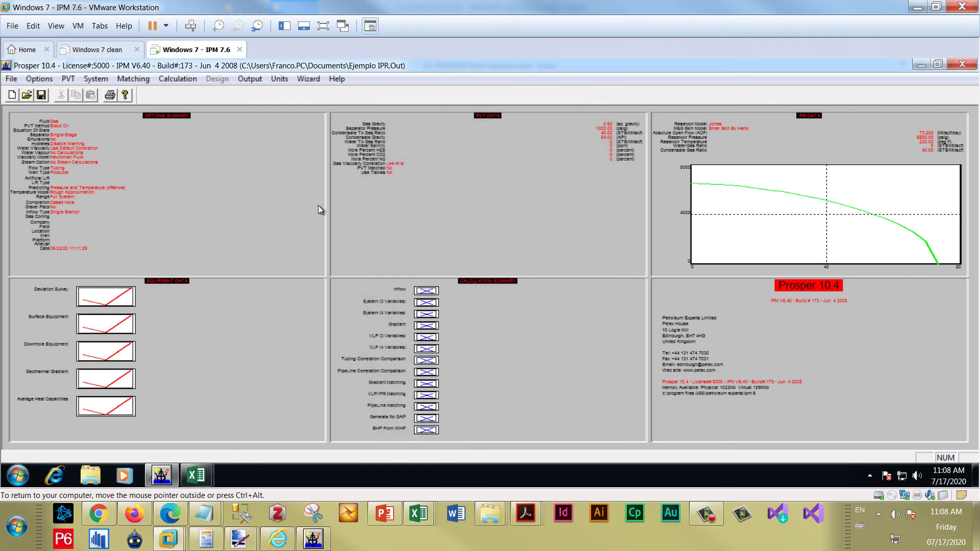
{"action": "left_click", "coordinate": [41, 95]}
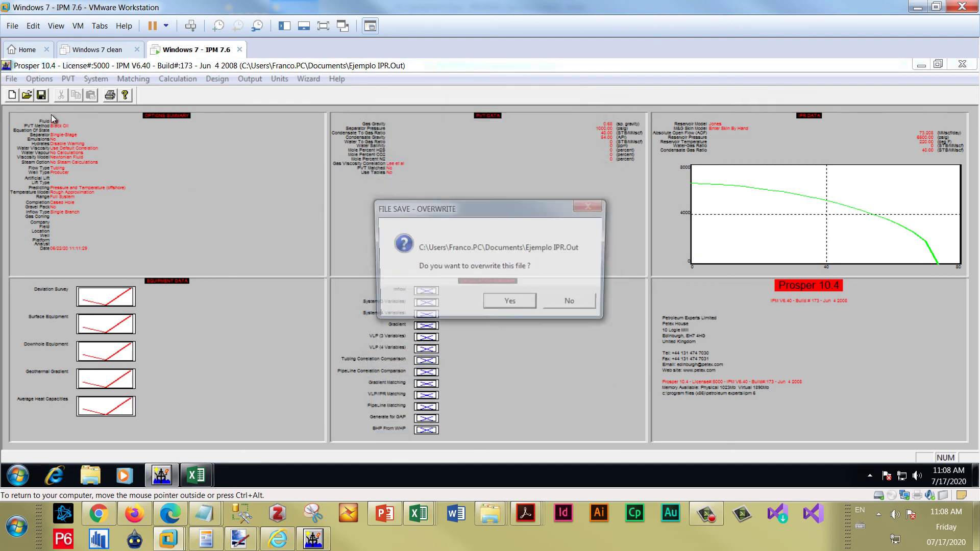
{"action": "left_click", "coordinate": [500, 304]}
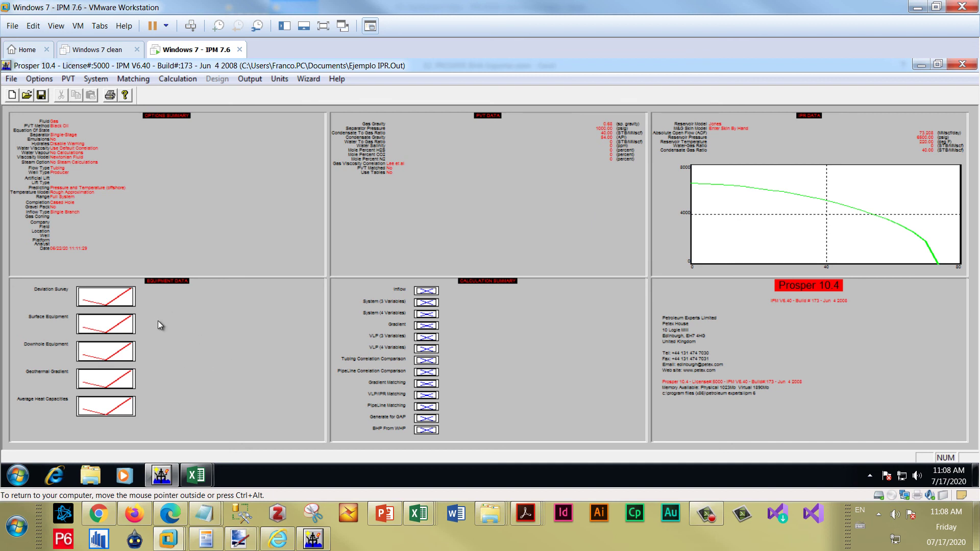
- Open the VLP/IPR matching data
{"action": "left_click", "coordinate": [427, 396]}
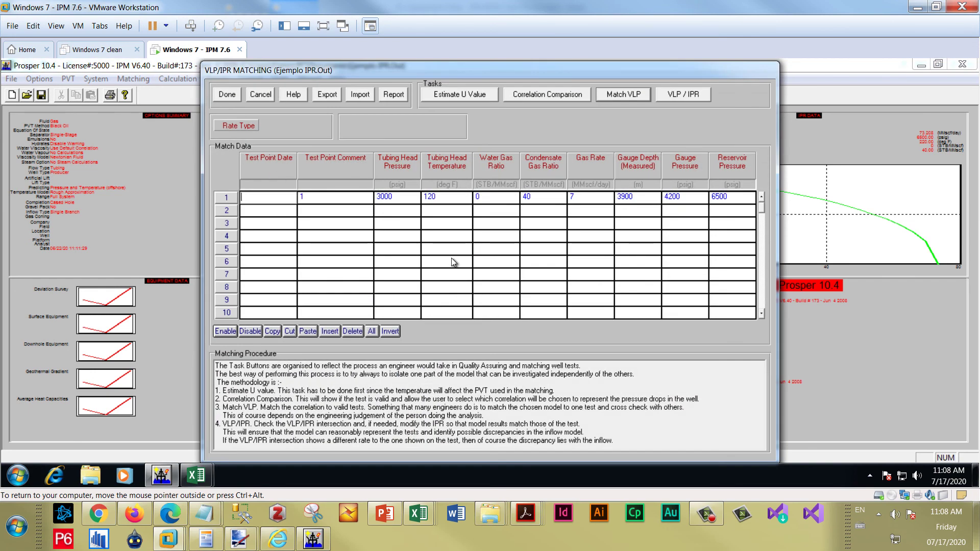